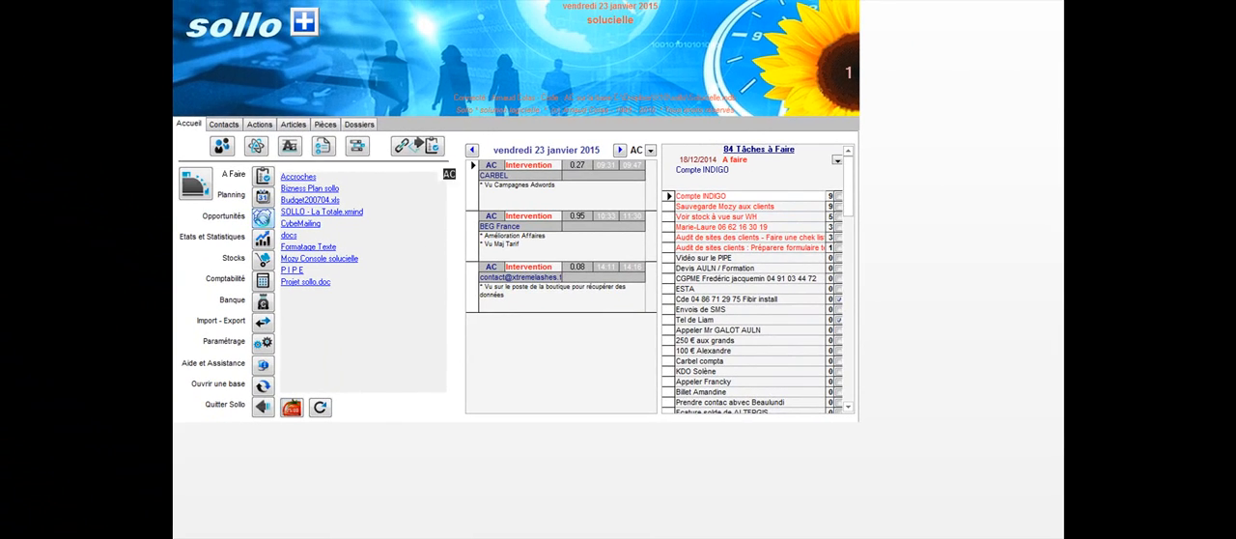
Open the list of opportunities with quotes in progress and enlarge its window to show more rows
{"action": "left_click", "coordinate": [262, 217]}
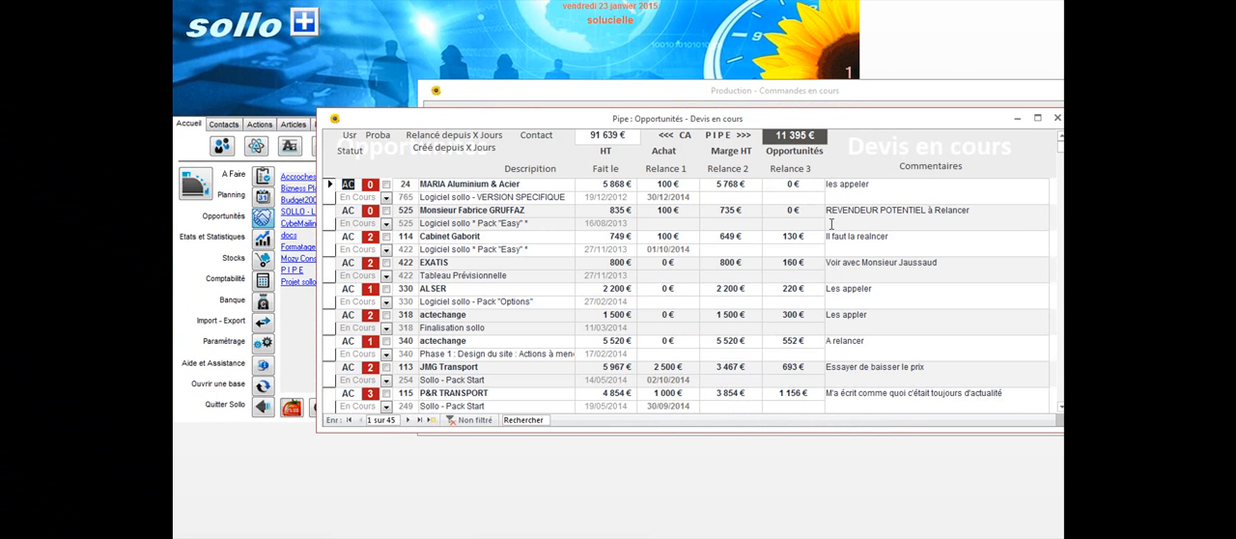
{"action": "left_click_drag", "start_coordinate": [896, 123], "coordinate": [853, 45]}
{"action": "left_click_drag", "start_coordinate": [1029, 353], "coordinate": [1012, 473]}
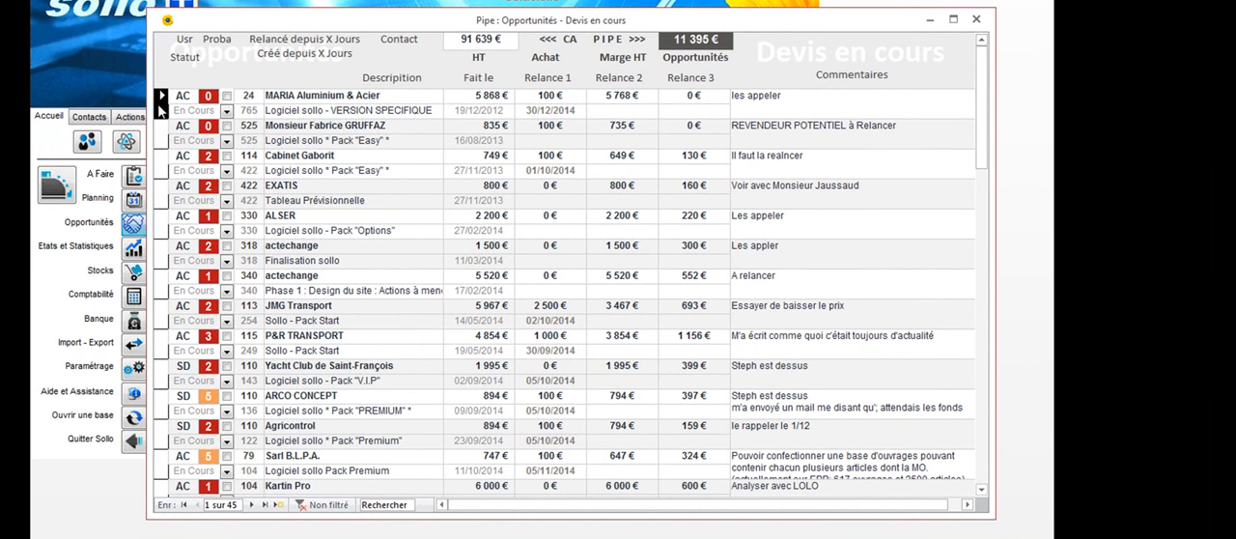
Examine the record, probability and HT amount of the MARIA Aluminium & Acier quote
{"action": "left_click", "coordinate": [162, 160]}
{"action": "left_click", "coordinate": [162, 114]}
{"action": "left_click_drag", "start_coordinate": [178, 95], "coordinate": [203, 101]}
{"action": "key", "text": "Tab"}
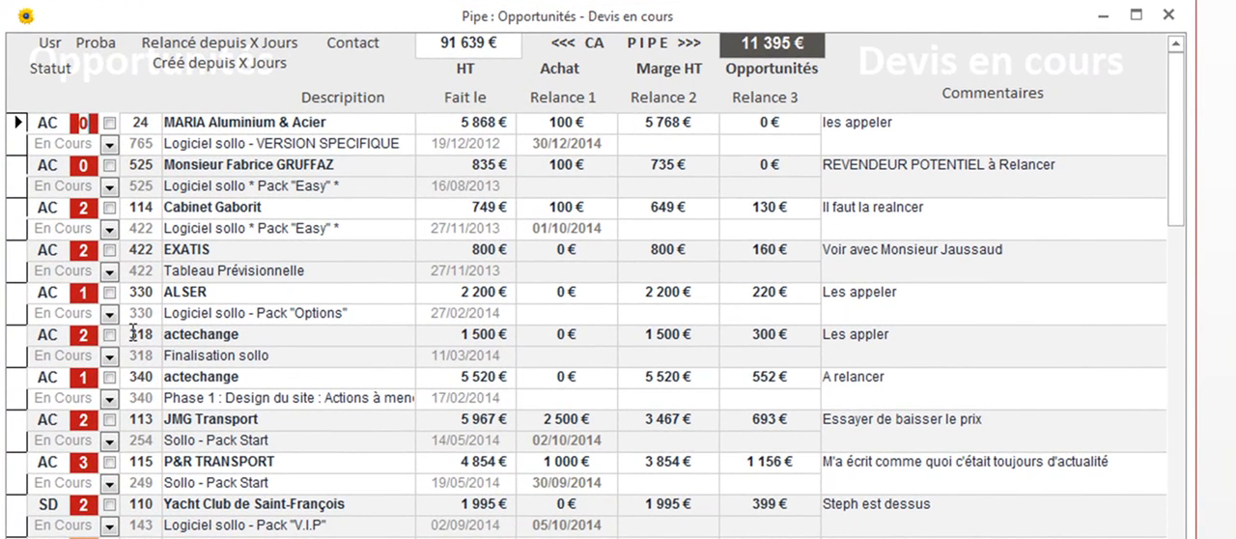
{"action": "double_click", "coordinate": [447, 122]}
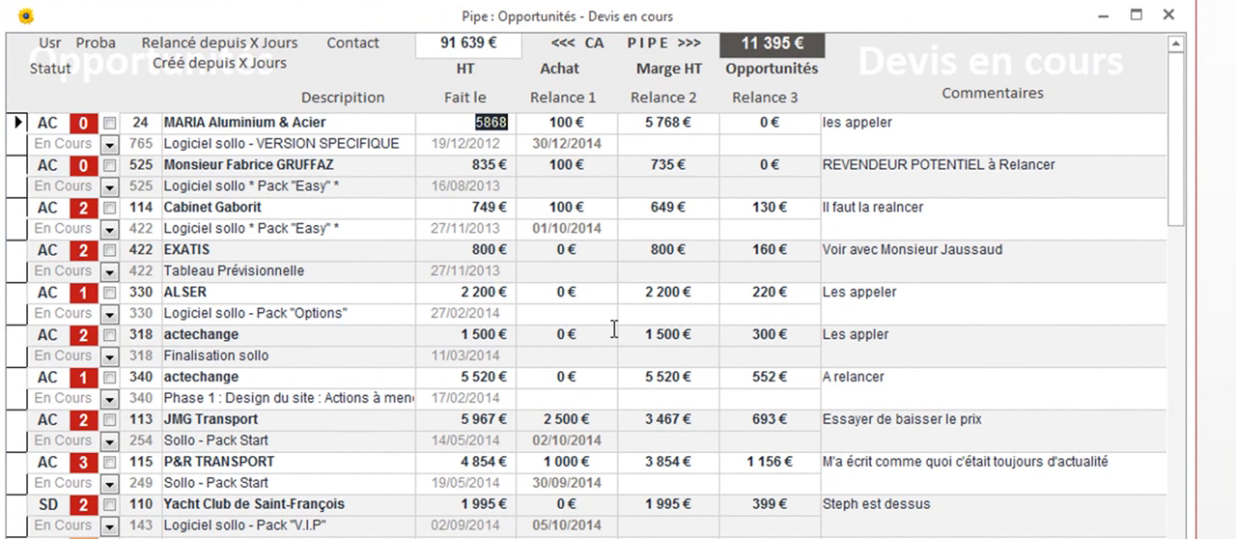
Set the probability of the MARIA Aluminium & Acier quote to 2 and save the record
{"action": "double_click", "coordinate": [81, 128]}
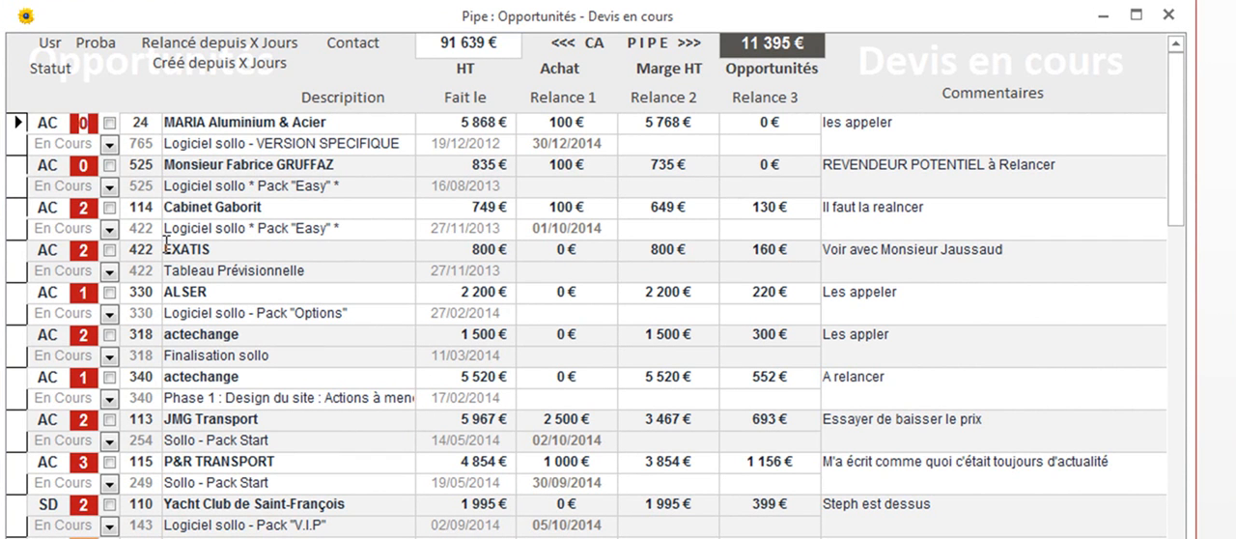
{"action": "type", "text": "2"}
{"action": "left_click", "coordinate": [20, 142]}
Set the probability of the MARIA Aluminium & Acier quote to 5 and save the record
{"action": "left_click", "coordinate": [88, 128]}
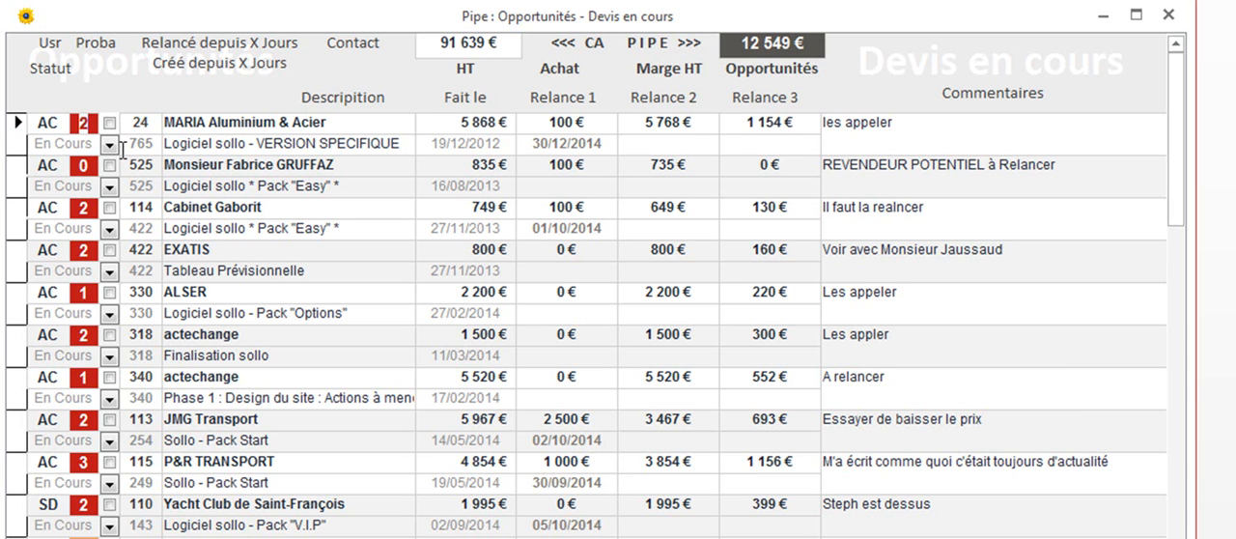
{"action": "type", "text": "5"}
{"action": "left_click", "coordinate": [19, 140]}
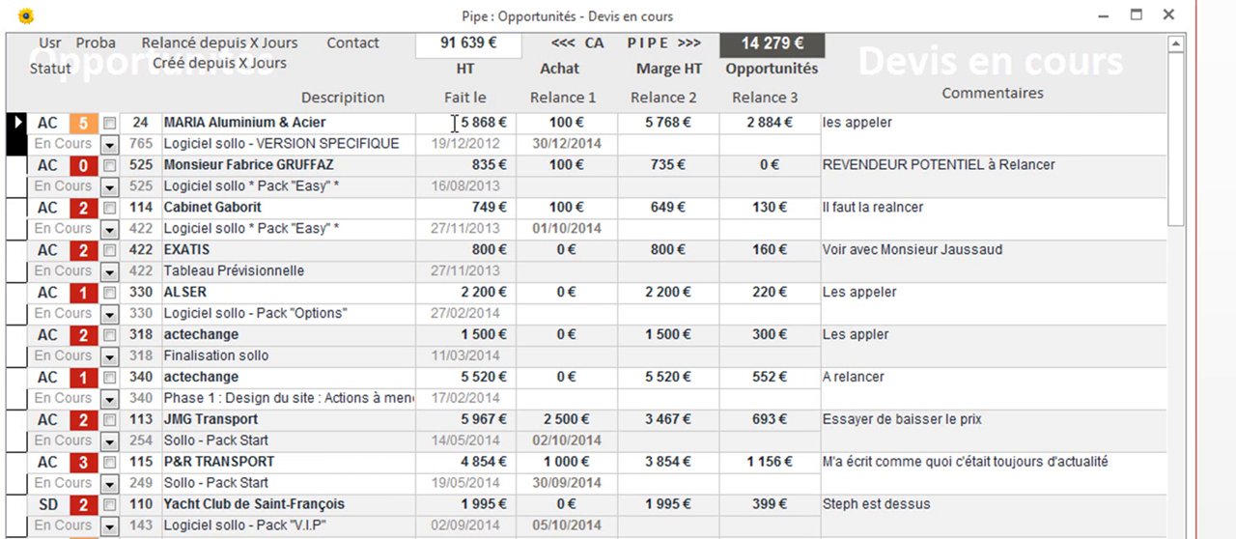
Examine how the HT amount, purchase cost, margin and probability of the MARIA Aluminium & Acier quote relate to its opportunity value and the pipeline total
{"action": "double_click", "coordinate": [453, 123]}
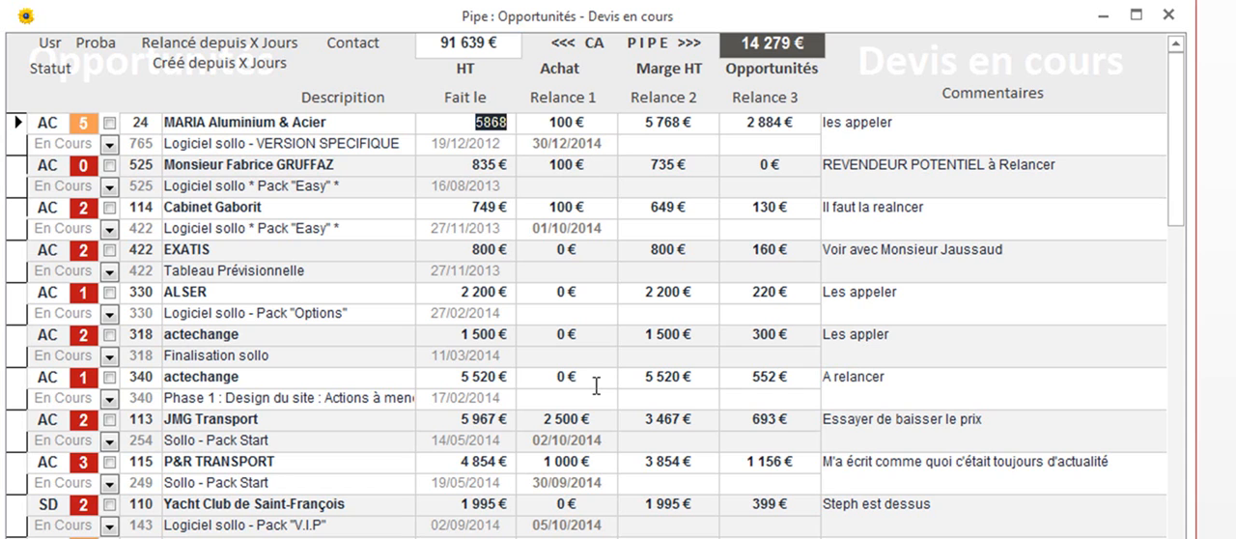
{"action": "double_click", "coordinate": [565, 123]}
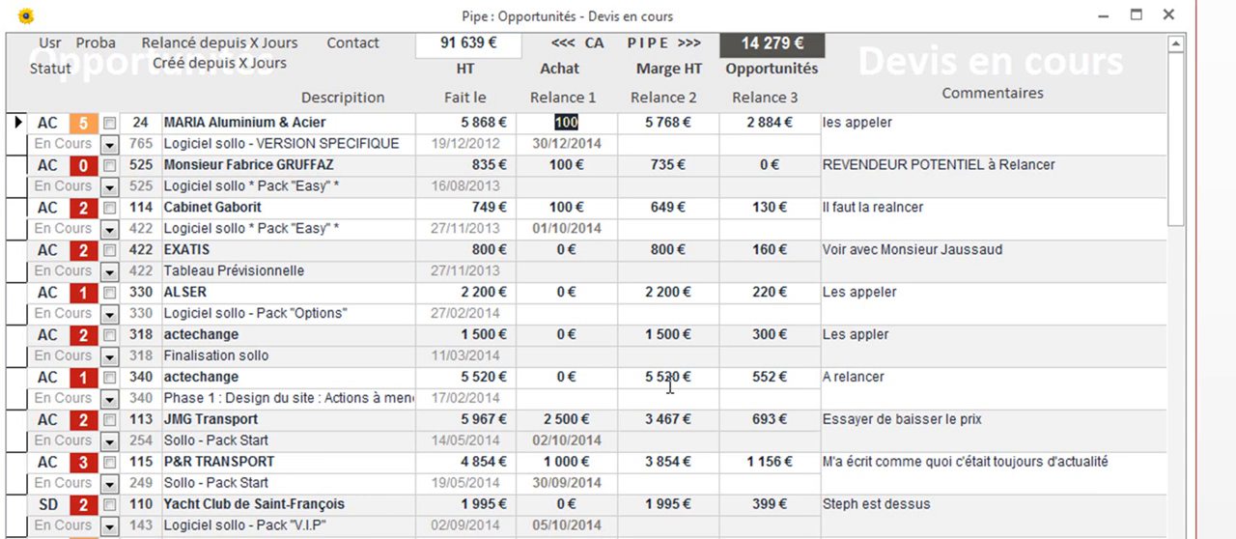
{"action": "double_click", "coordinate": [641, 122]}
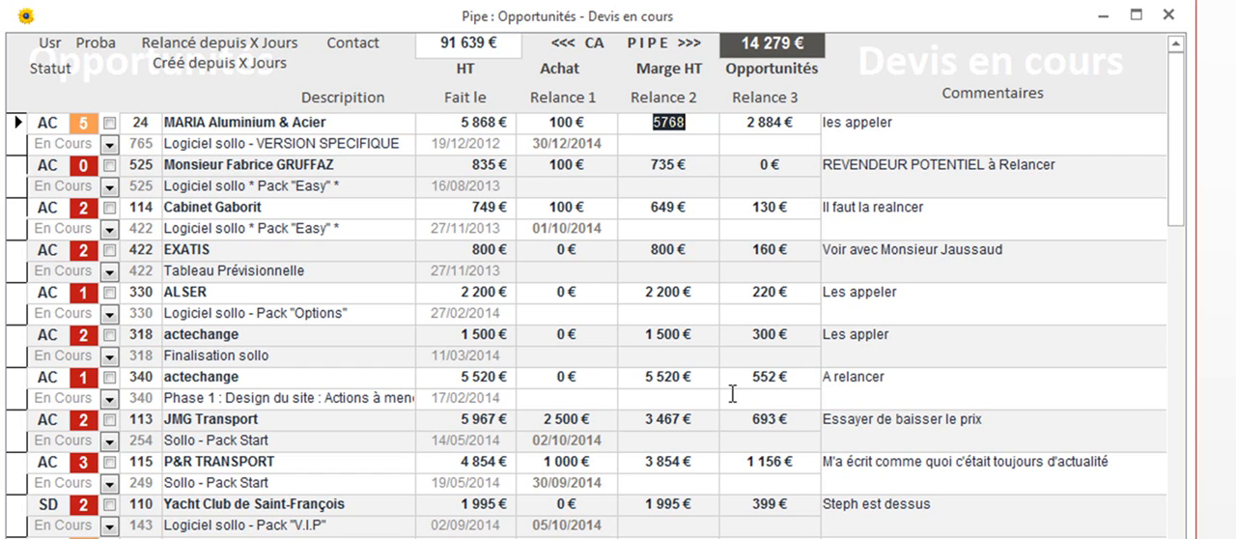
{"action": "double_click", "coordinate": [743, 119]}
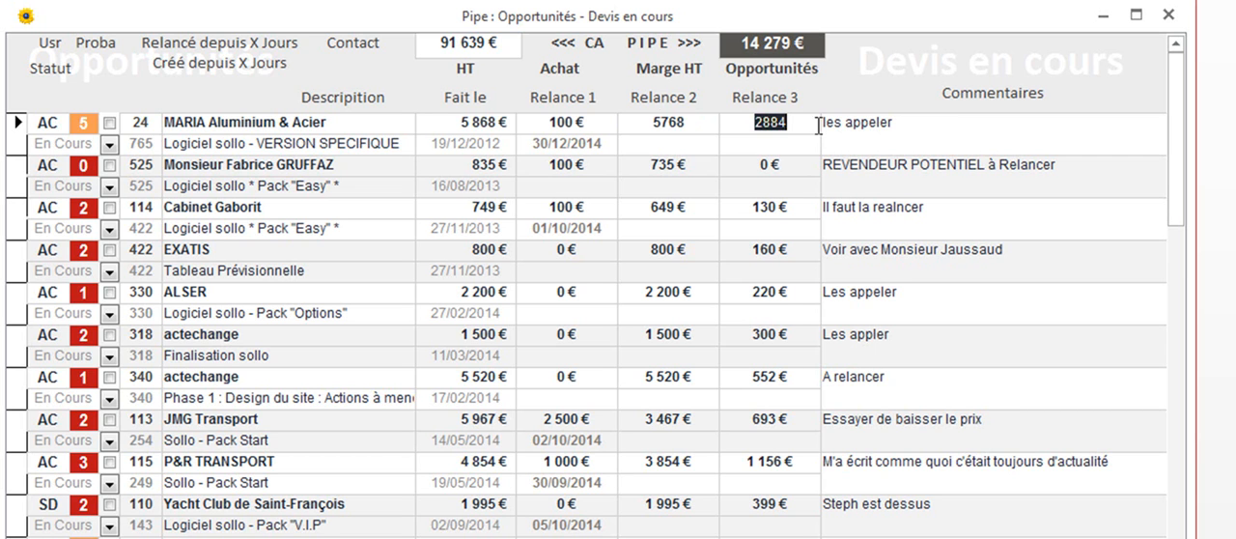
{"action": "left_click", "coordinate": [84, 124]}
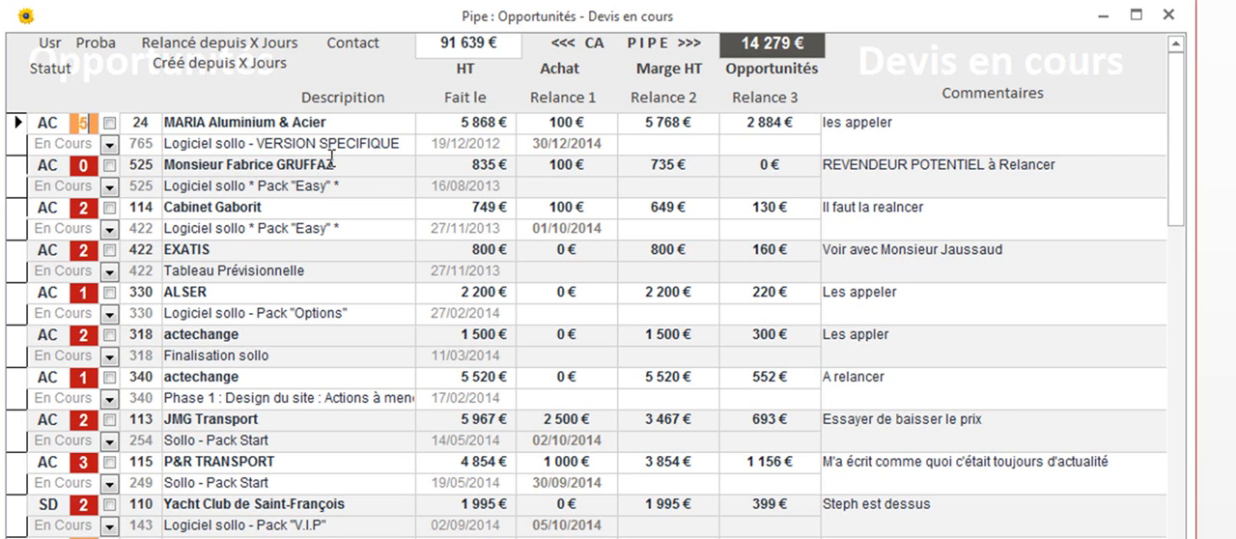
{"action": "double_click", "coordinate": [637, 124]}
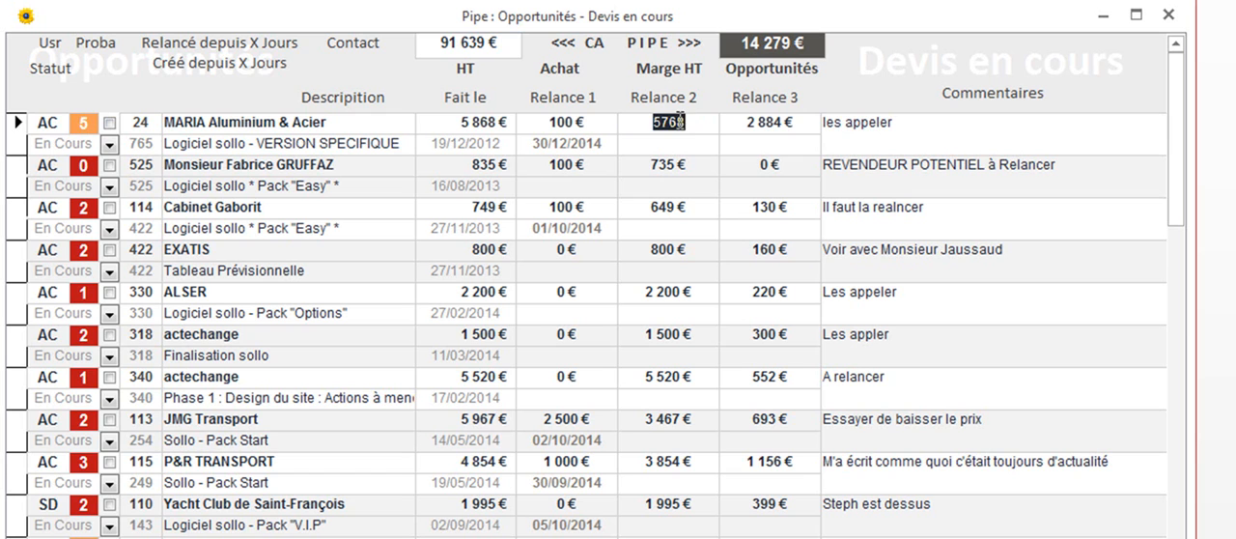
{"action": "left_click", "coordinate": [749, 123]}
{"action": "left_click", "coordinate": [764, 207]}
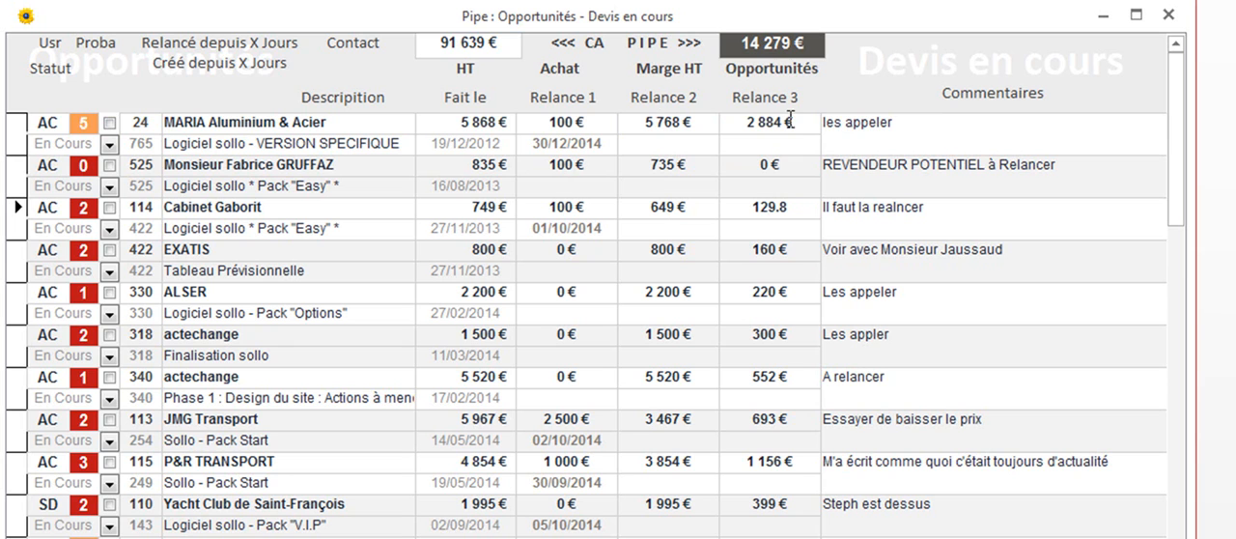
{"action": "left_click", "coordinate": [77, 122]}
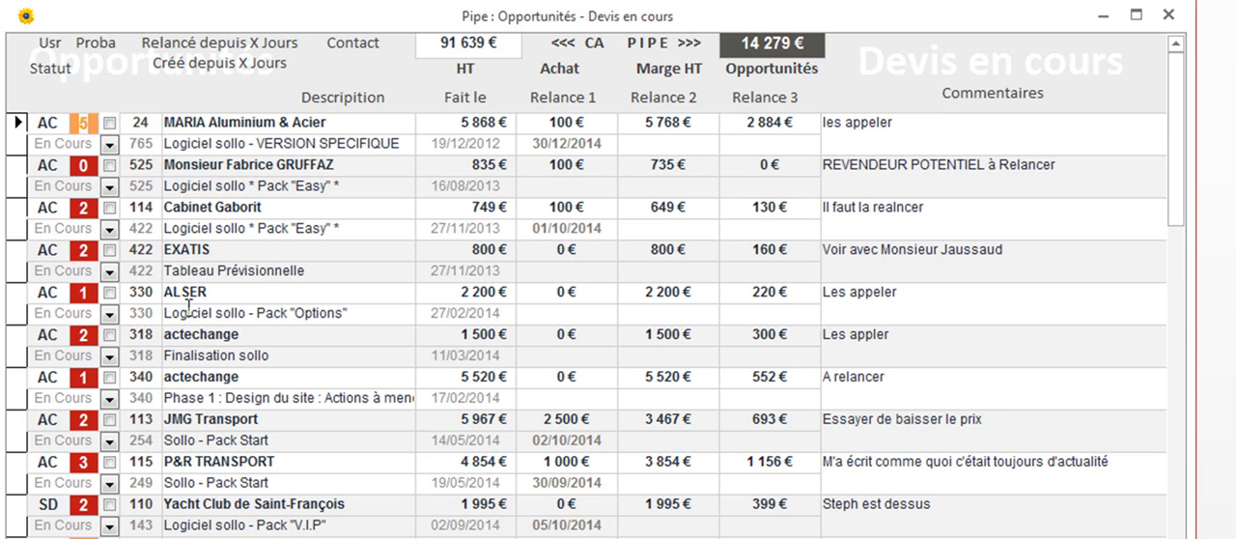
{"action": "left_click_drag", "start_coordinate": [740, 42], "coordinate": [832, 46]}
{"action": "left_click", "coordinate": [777, 184]}
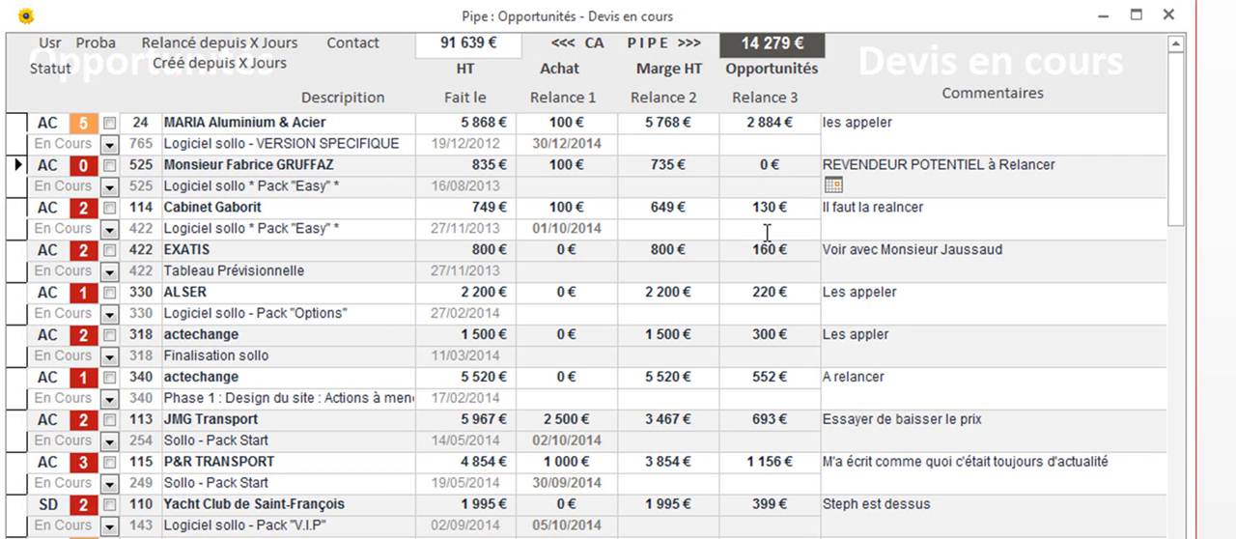
{"action": "left_click", "coordinate": [79, 122]}
{"action": "left_click", "coordinate": [77, 164]}
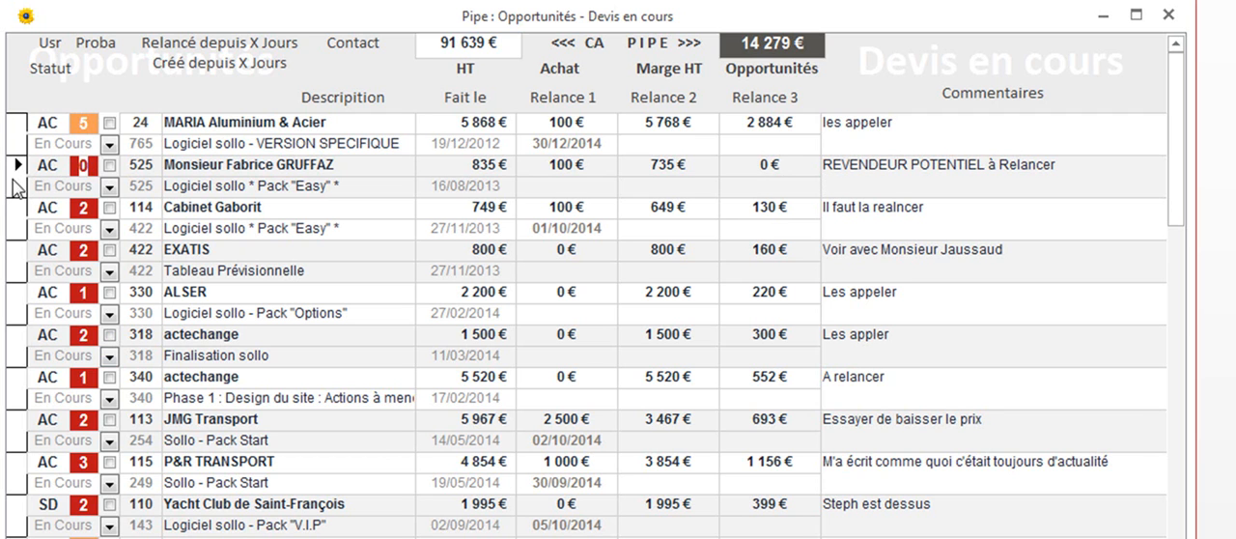
Review the available status options, the days since last follow-up, the Relance 1 date and the HT amount of the MARIA Aluminium & Acier quote
{"action": "left_click", "coordinate": [109, 144]}
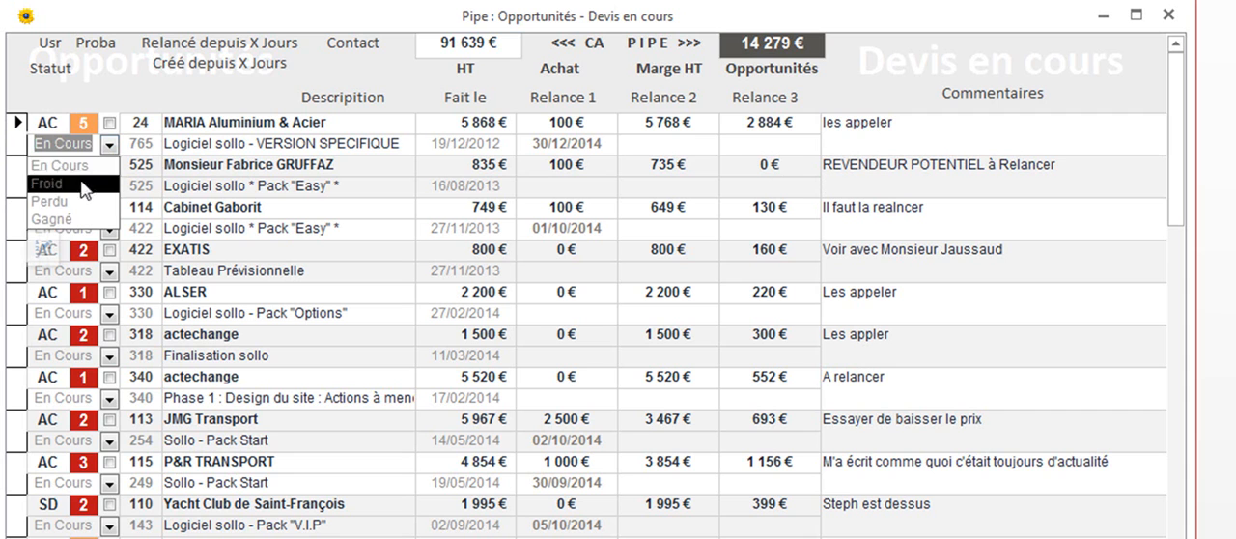
{"action": "left_click", "coordinate": [143, 143]}
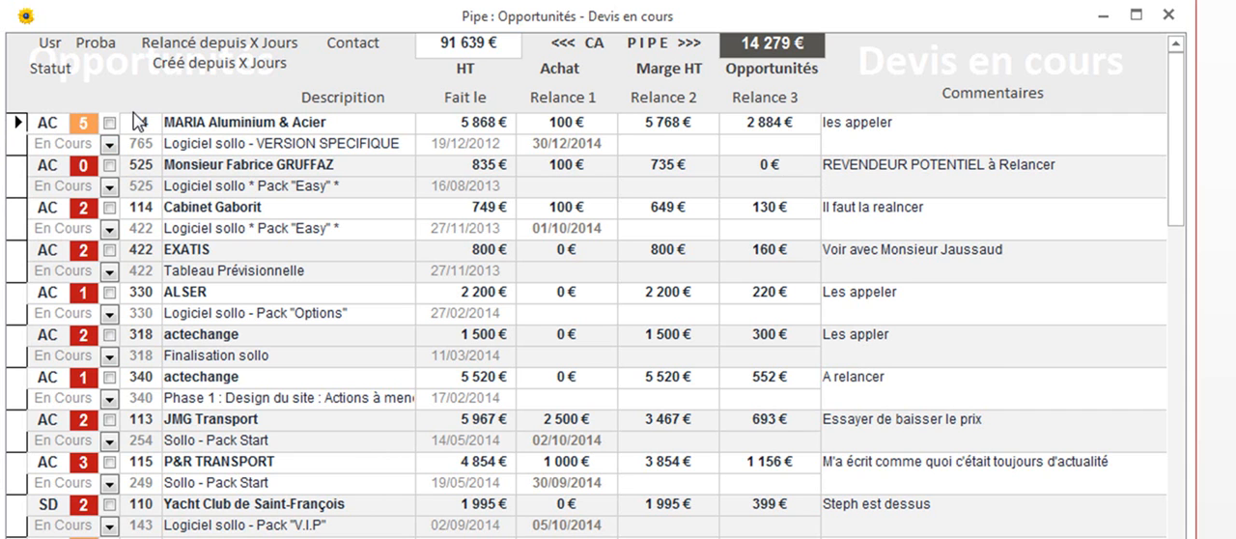
{"action": "double_click", "coordinate": [141, 122]}
{"action": "left_click", "coordinate": [534, 143]}
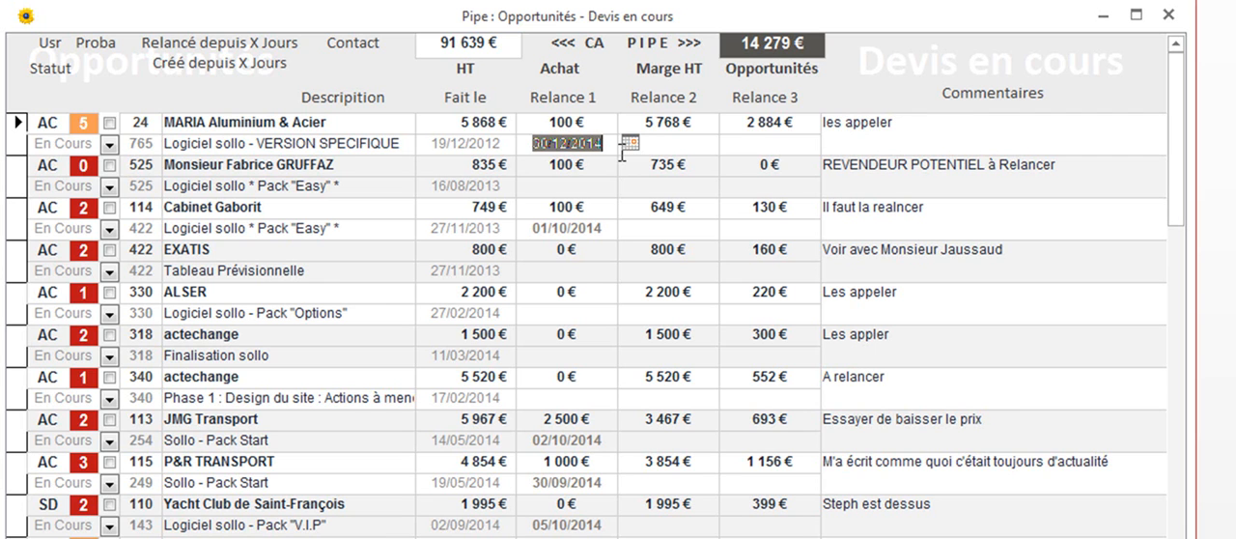
{"action": "left_click", "coordinate": [554, 147]}
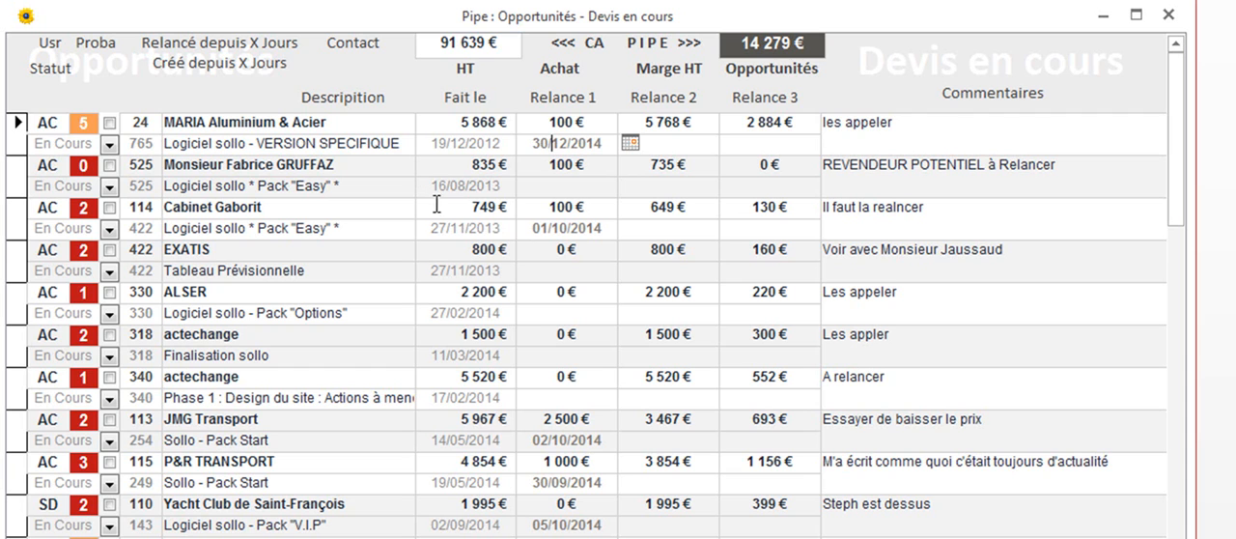
{"action": "left_click", "coordinate": [431, 128]}
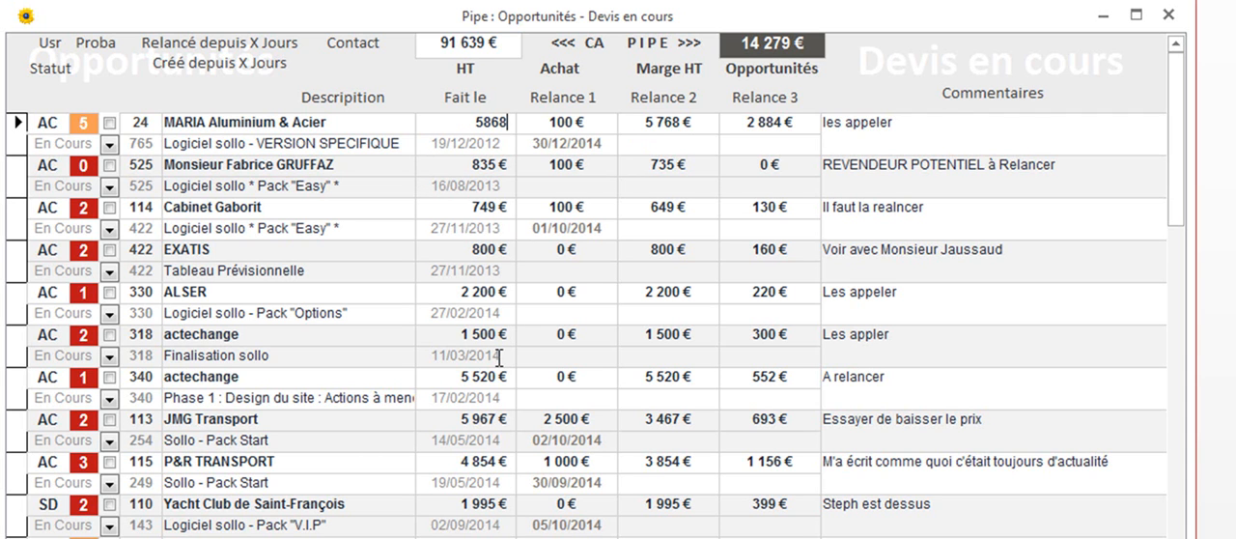
Sort the quotes by number of days since the last follow-up, from largest to smallest
{"action": "left_click", "coordinate": [140, 144]}
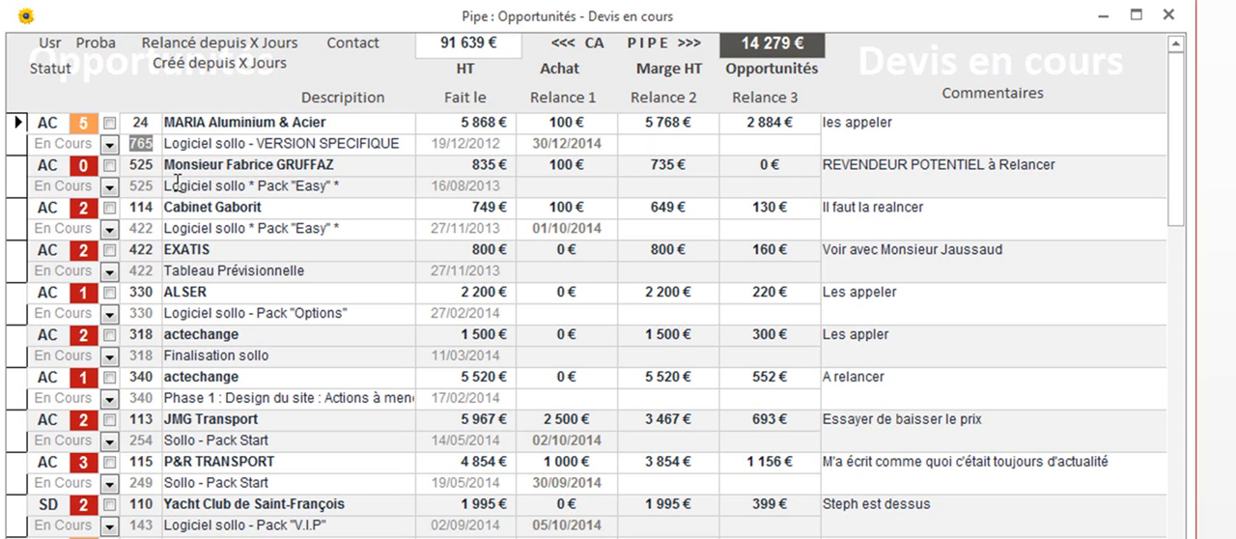
{"action": "right_click", "coordinate": [143, 121]}
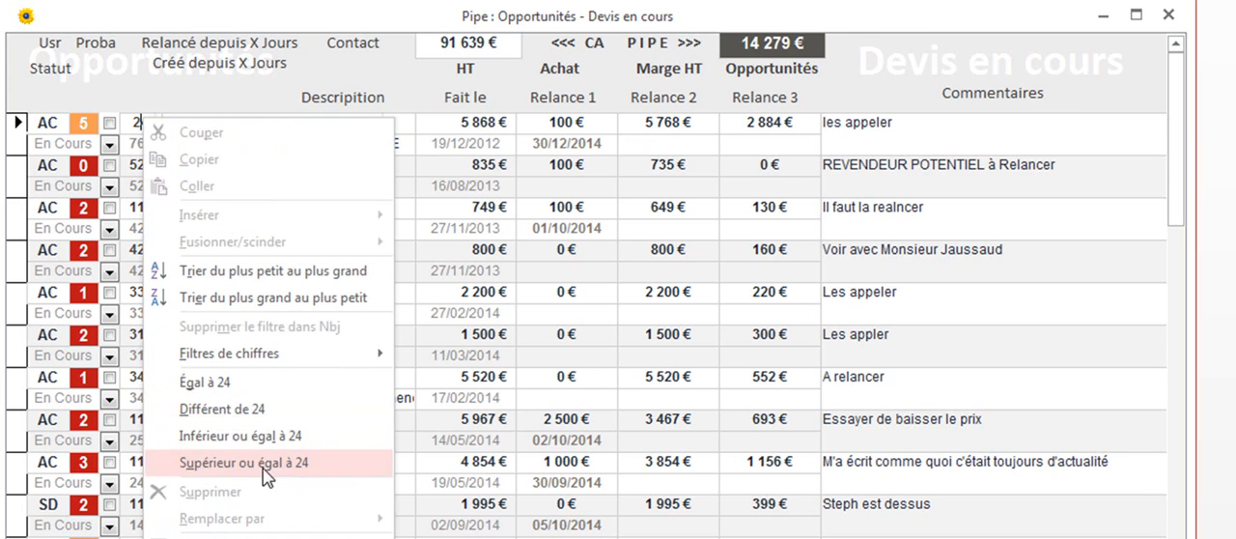
{"action": "left_click", "coordinate": [253, 299]}
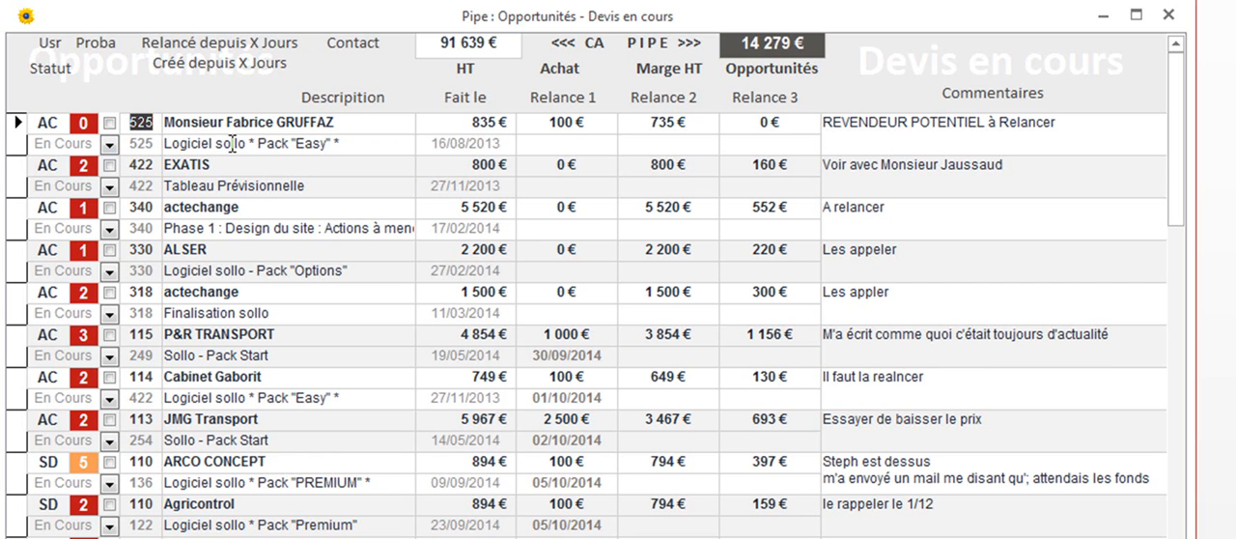
Examine the contact, description, creation date and follow-up date fields of the first quote in the sorted list
{"action": "left_click_drag", "start_coordinate": [319, 123], "coordinate": [134, 128]}
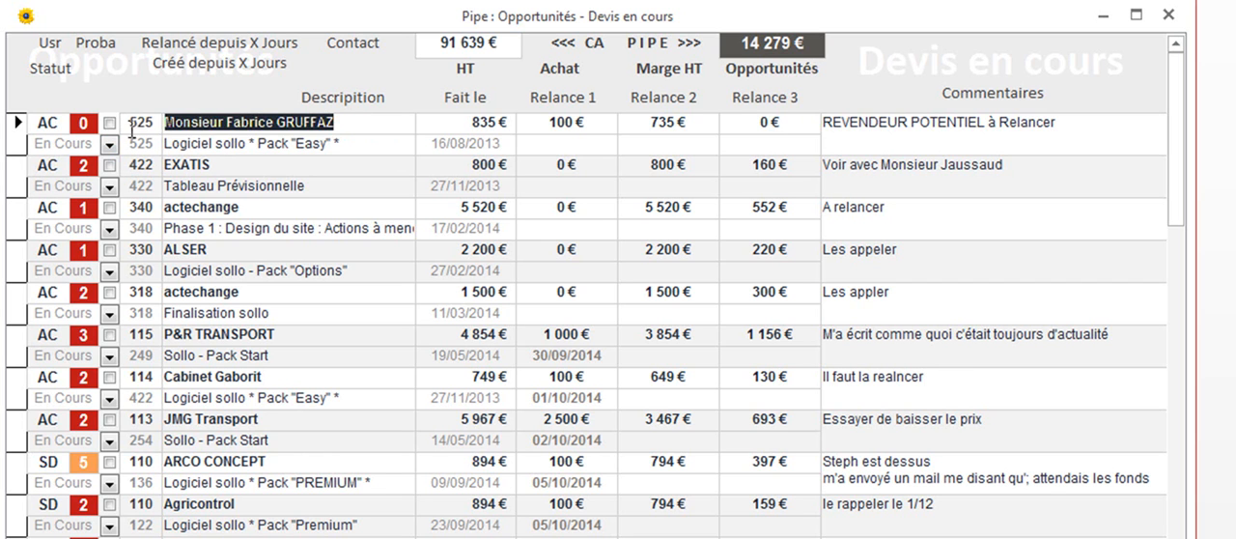
{"action": "left_click", "coordinate": [214, 120]}
{"action": "left_click_drag", "start_coordinate": [357, 145], "coordinate": [141, 141]}
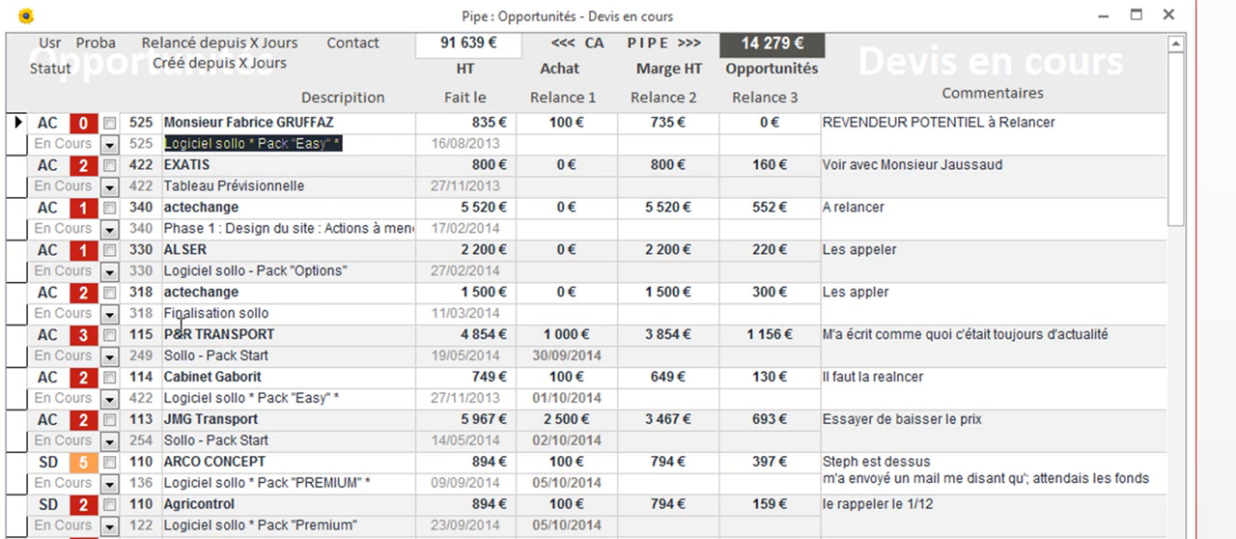
{"action": "left_click_drag", "start_coordinate": [510, 147], "coordinate": [357, 150]}
{"action": "left_click", "coordinate": [562, 140]}
{"action": "left_click", "coordinate": [729, 143]}
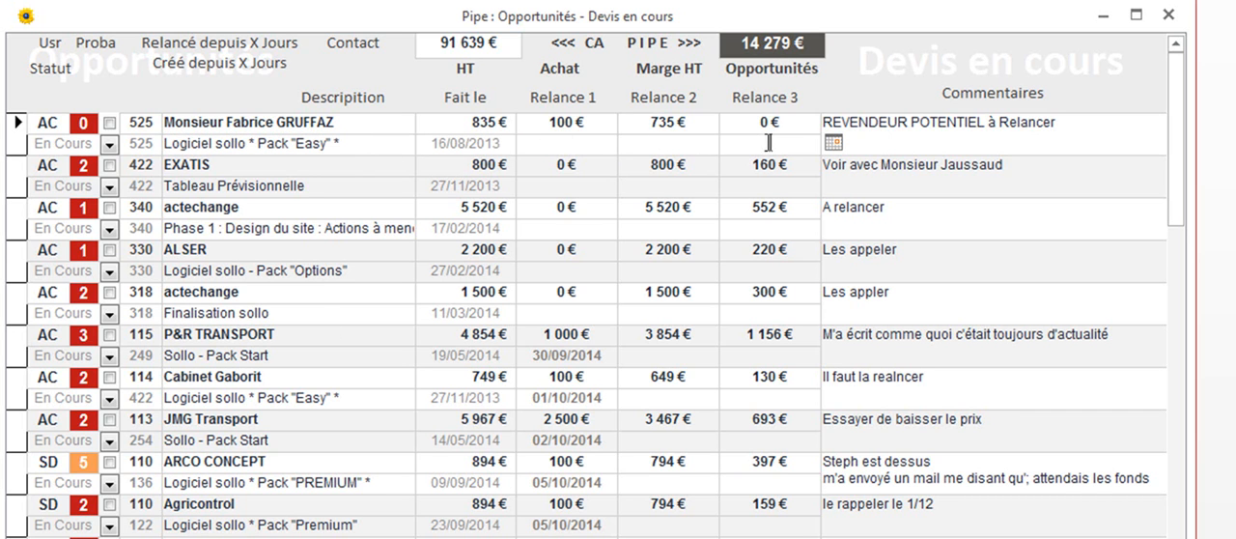
Record 23/01/2015 as the Relance 1 date of the first quote, declining both the mail and telephone follow-up
{"action": "left_click", "coordinate": [568, 144]}
{"action": "double_click", "coordinate": [565, 143]}
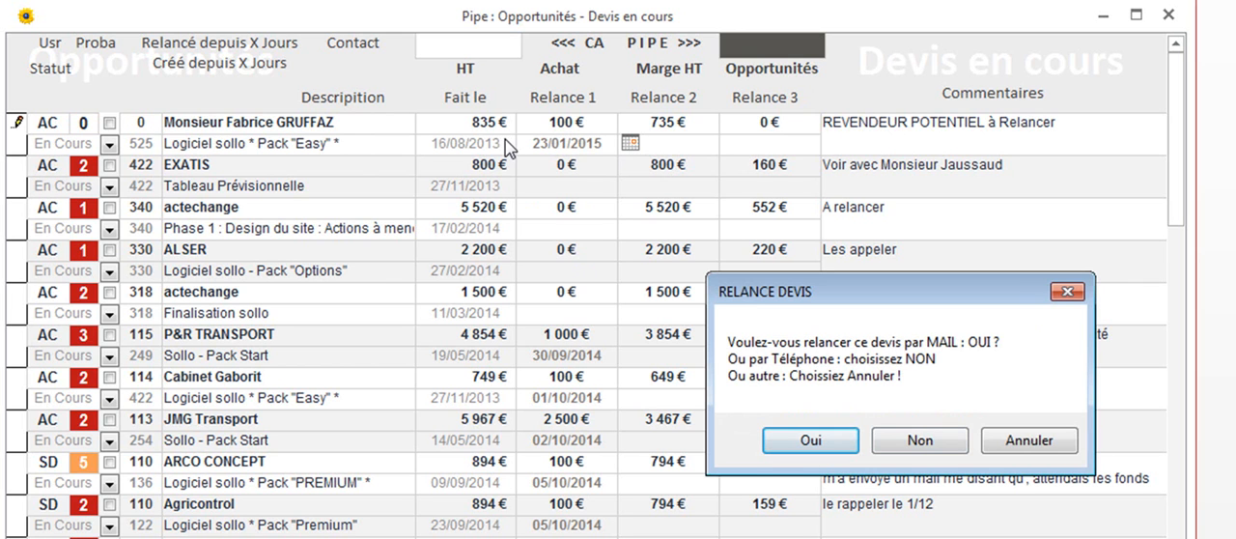
{"action": "left_click", "coordinate": [1026, 443]}
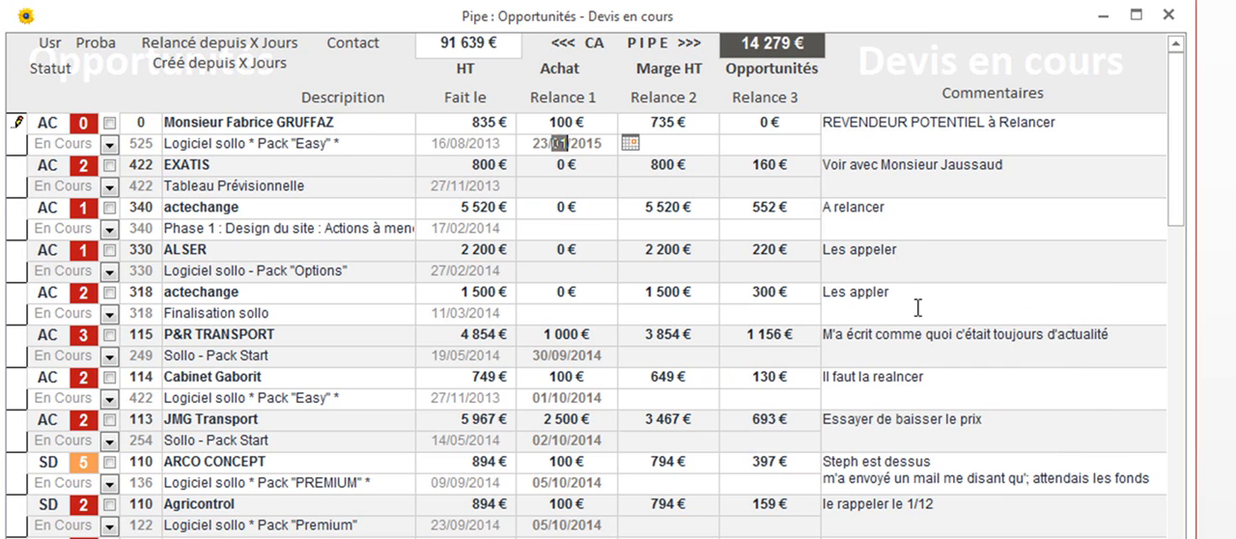
Add the line "recontacté le 23/1 m'dit de patienter encore pue" to the first quote's comments and save the record
{"action": "left_click", "coordinate": [997, 146]}
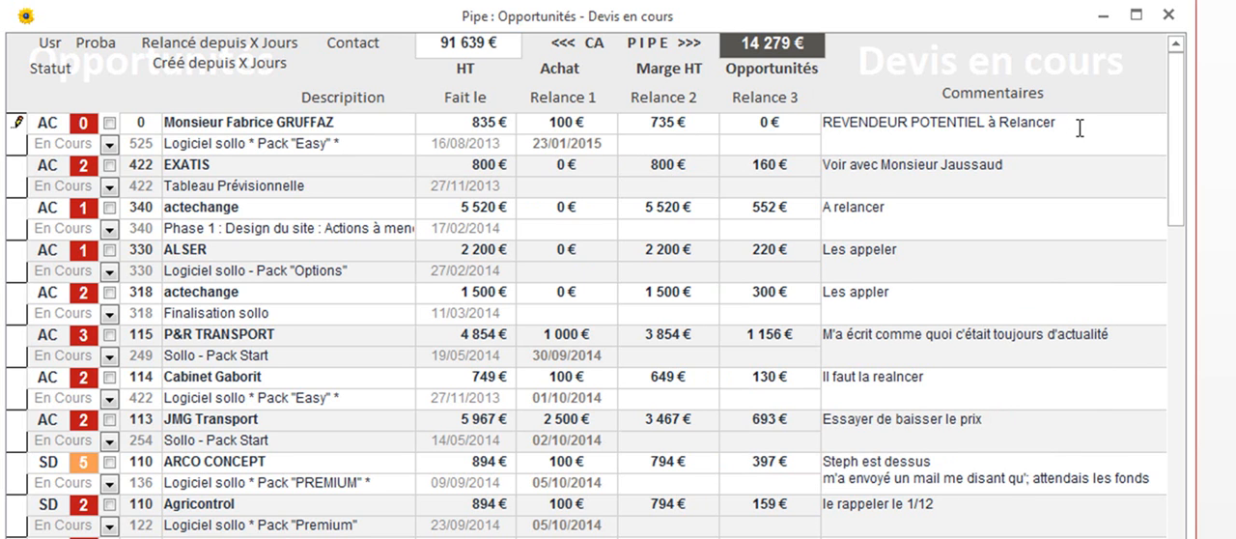
{"action": "key", "text": "ctrl+Return"}
{"action": "type", "text": "recontacté le"}
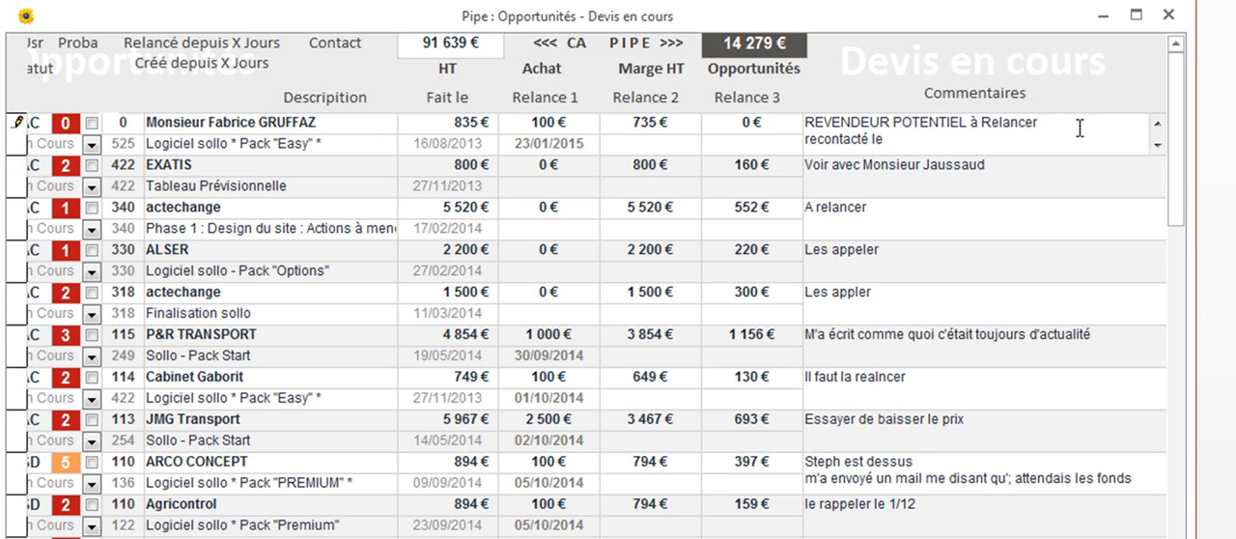
{"action": "type", "text": " 23/1 m'dit de patien"}
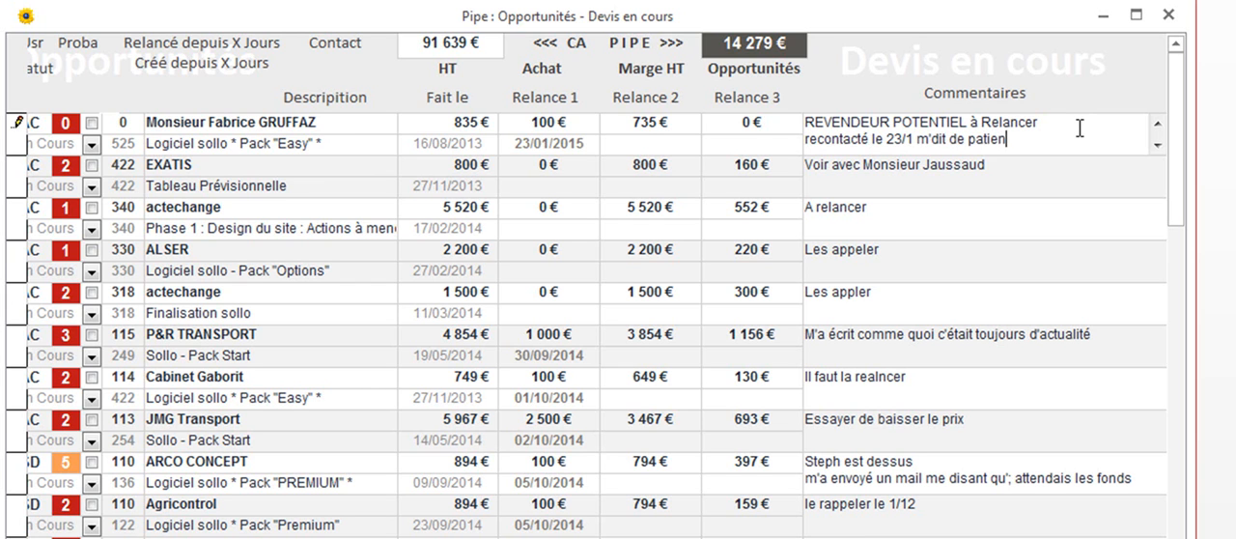
{"action": "type", "text": "ter encore pue"}
{"action": "left_click", "coordinate": [998, 172]}
{"action": "left_click_drag", "start_coordinate": [1112, 145], "coordinate": [793, 120]}
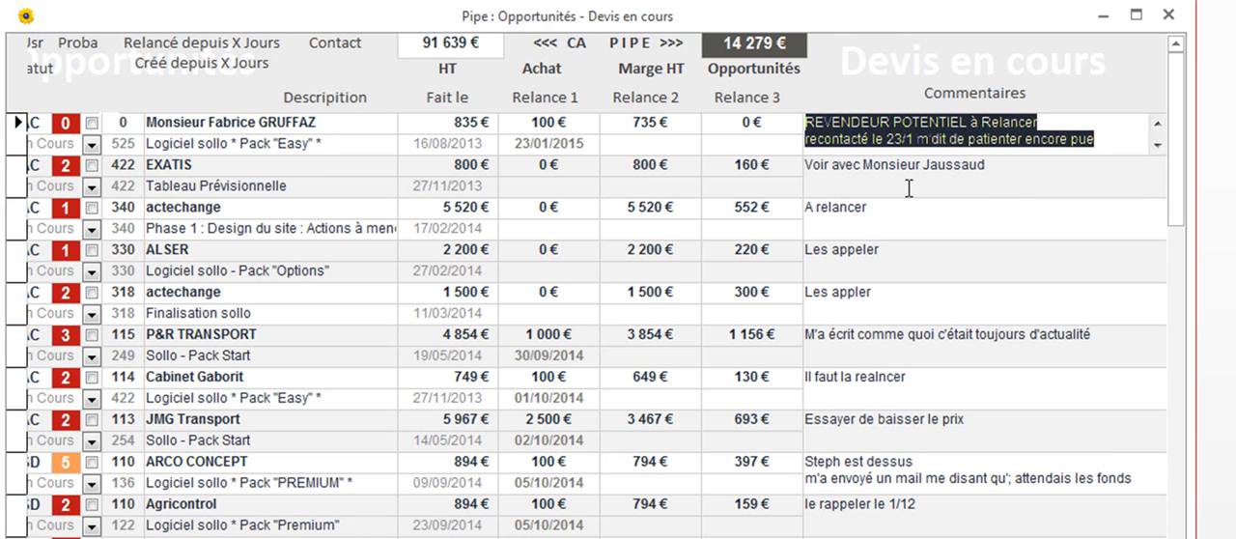
Review the Relance 1 date, comments and days since last follow-up of the first quote
{"action": "left_click", "coordinate": [515, 143]}
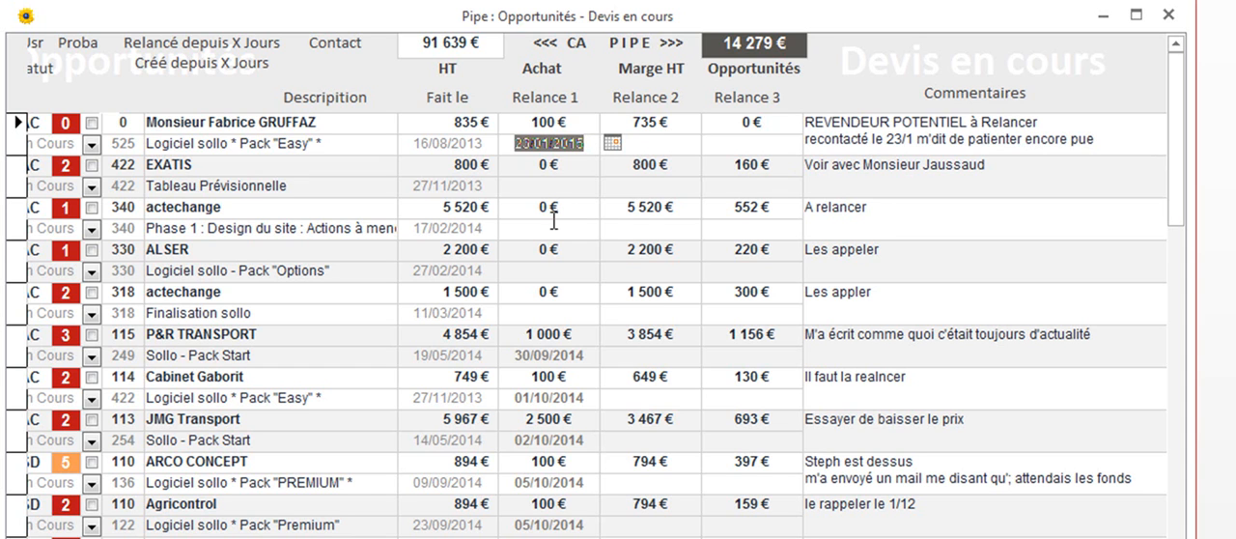
{"action": "left_click", "coordinate": [874, 123]}
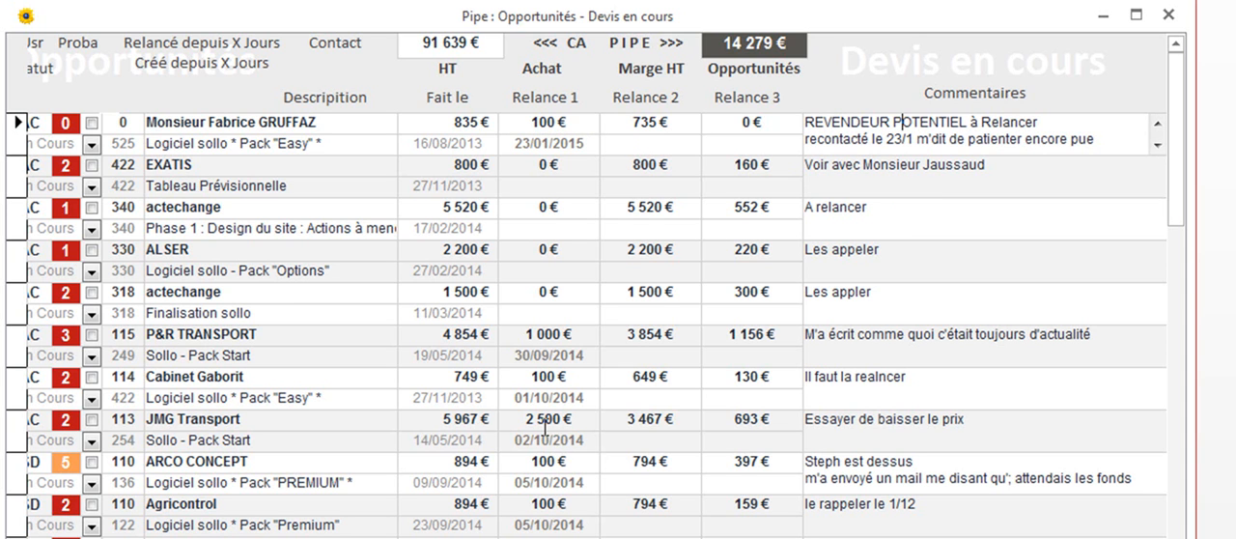
{"action": "left_click", "coordinate": [121, 123]}
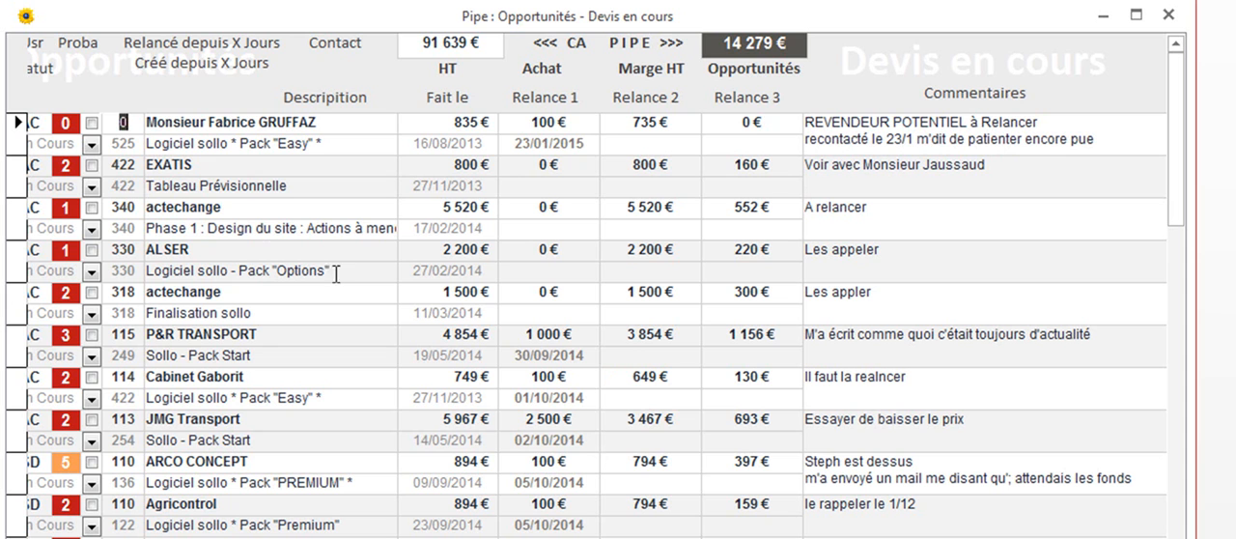
Start a follow-up by mail from the first quote's Relance 1 date, using the EmailDevisRelance template
{"action": "left_click", "coordinate": [509, 143]}
{"action": "double_click", "coordinate": [572, 145]}
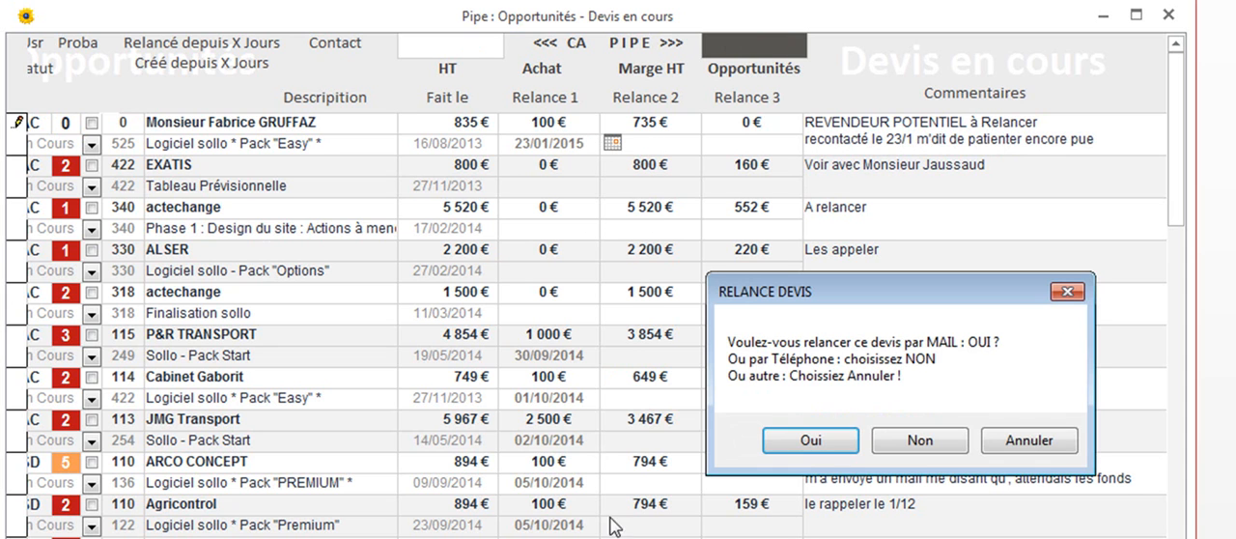
{"action": "left_click", "coordinate": [813, 441]}
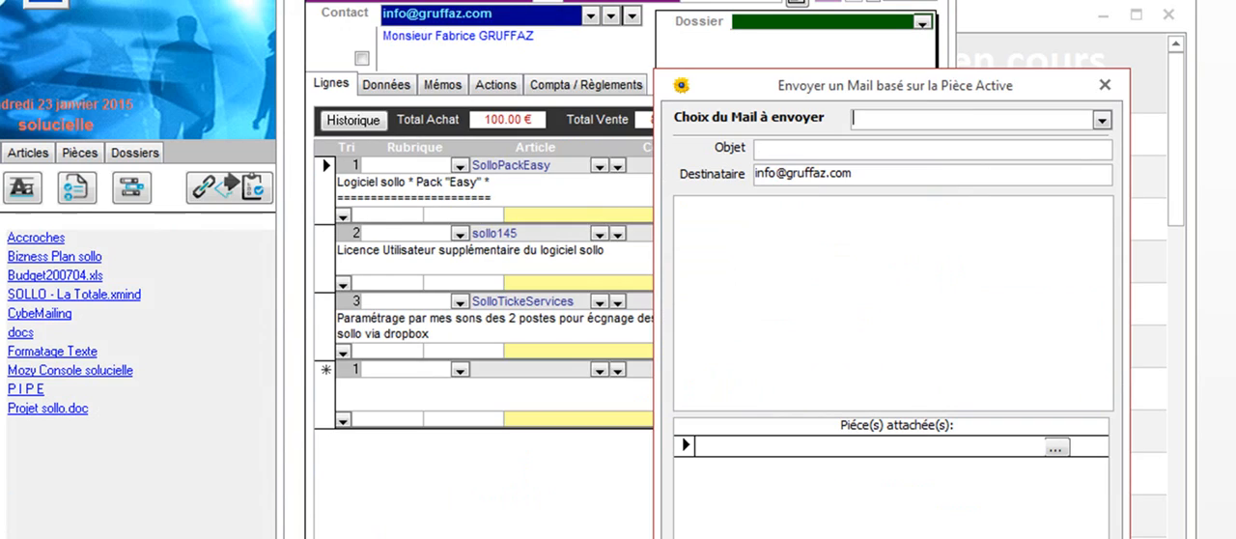
{"action": "left_click", "coordinate": [1102, 120]}
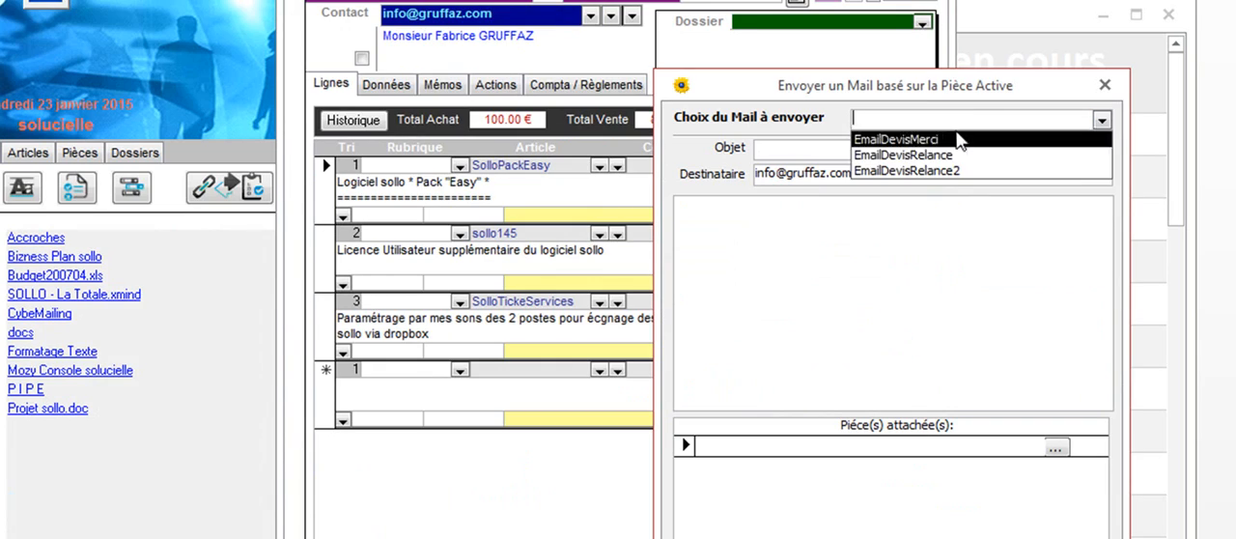
{"action": "left_click", "coordinate": [903, 155]}
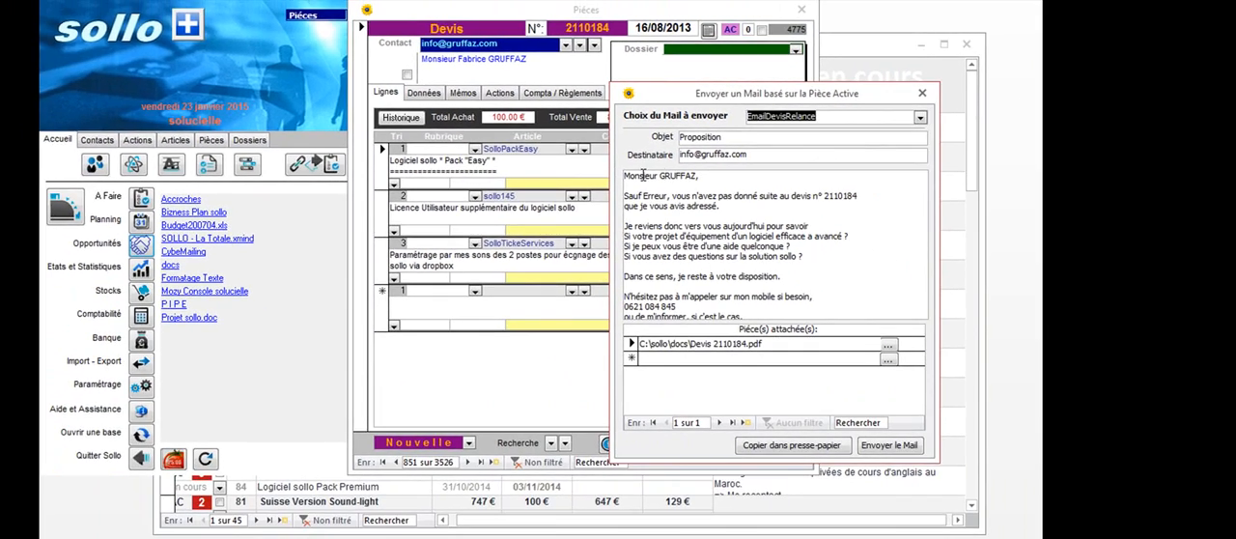
Check the mail's message text and attached quote PDF, close the mail and quote windows without sending, and save the pipeline record
{"action": "left_click_drag", "start_coordinate": [675, 233], "coordinate": [859, 360]}
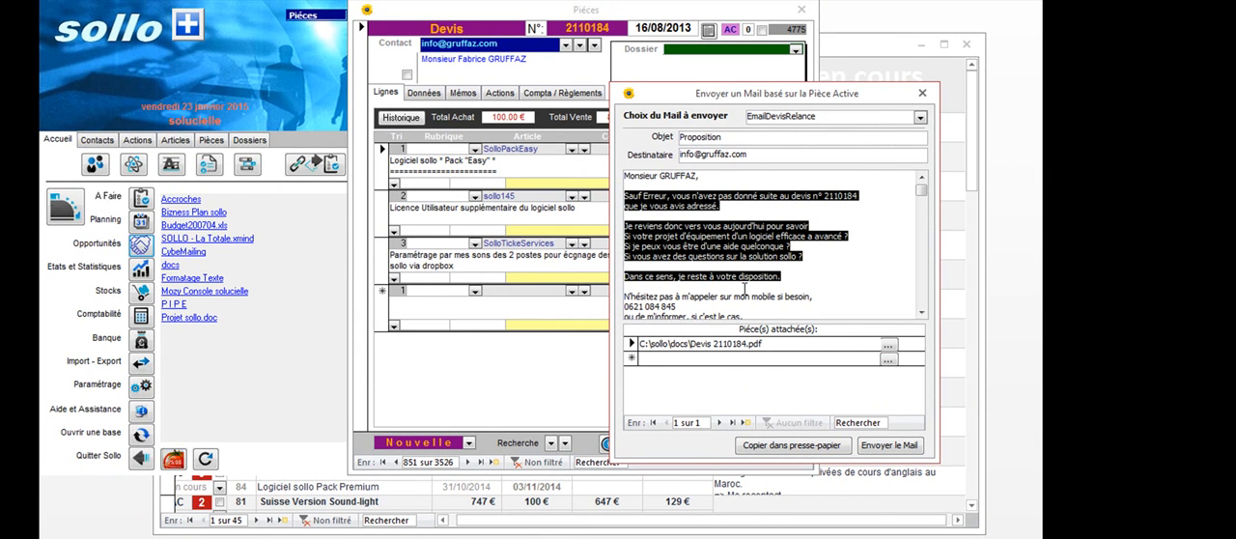
{"action": "left_click_drag", "start_coordinate": [760, 343], "coordinate": [609, 350]}
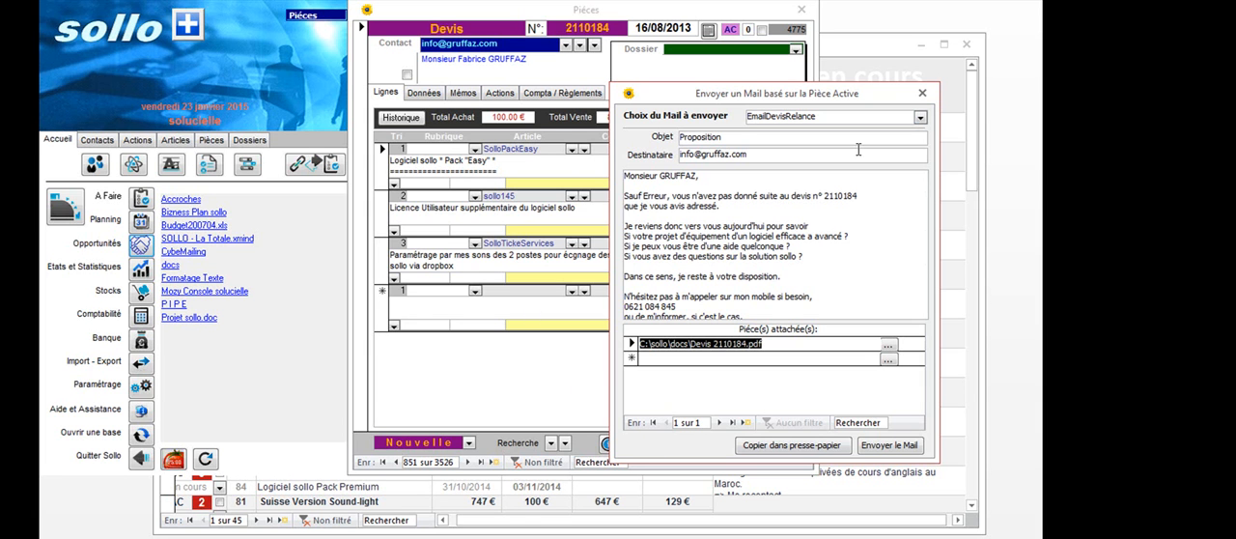
{"action": "left_click", "coordinate": [922, 94]}
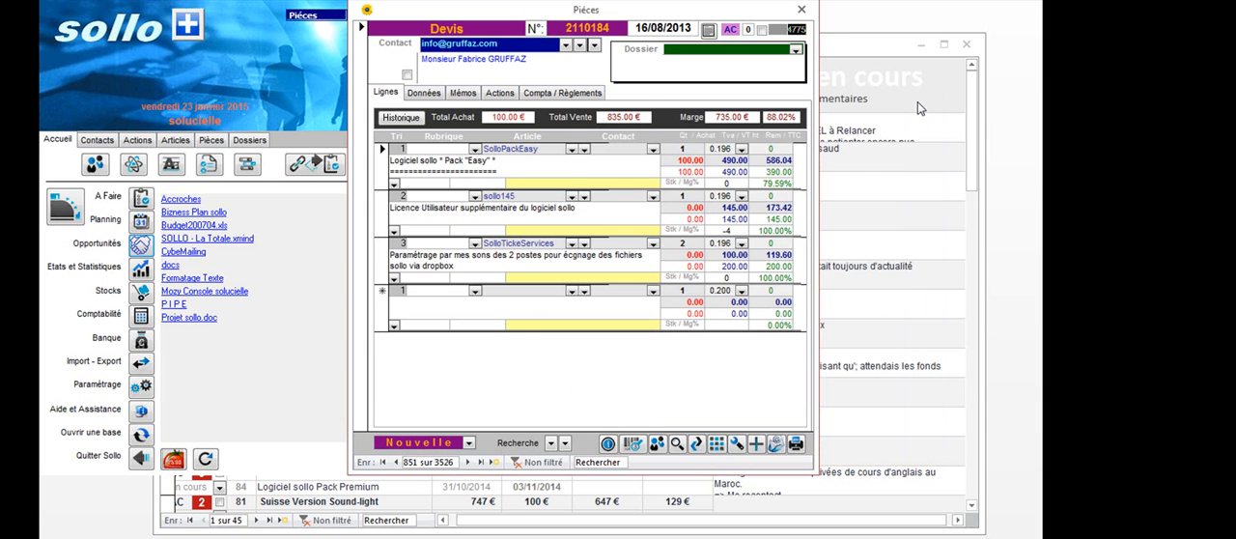
{"action": "left_click", "coordinate": [801, 9]}
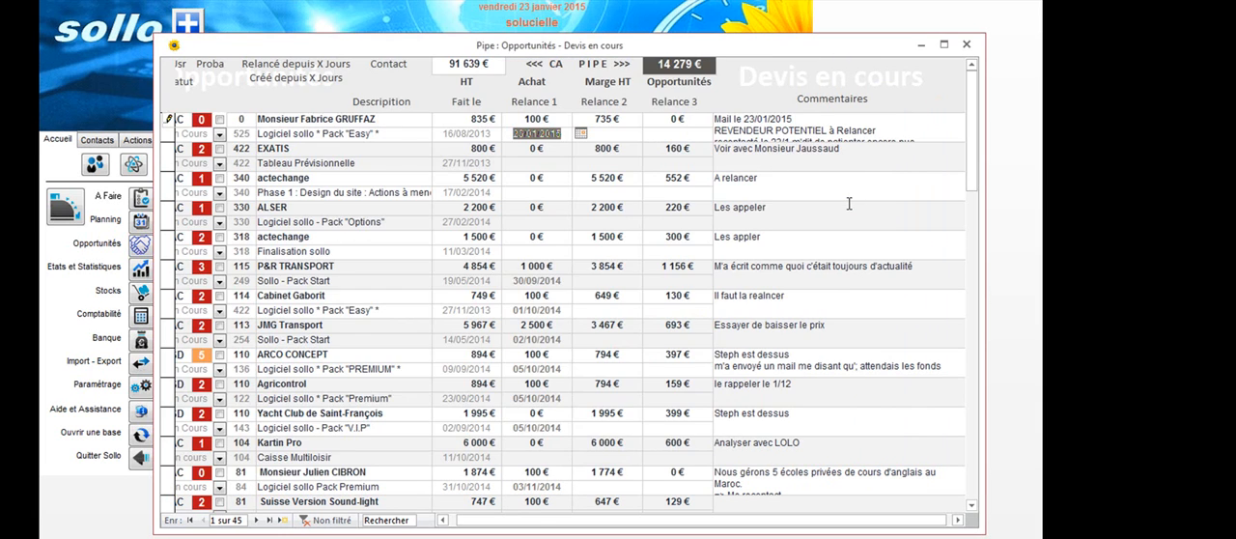
{"action": "left_click", "coordinate": [169, 128]}
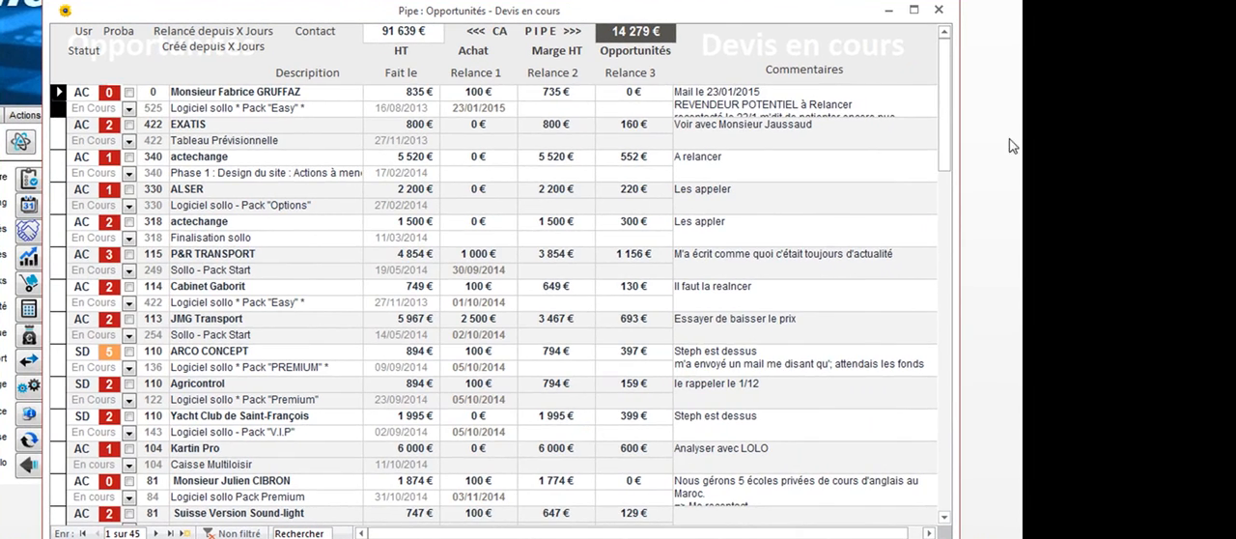
Filter the quotes in progress to those assigned to user SD
{"action": "left_click_drag", "start_coordinate": [946, 111], "coordinate": [938, 193]}
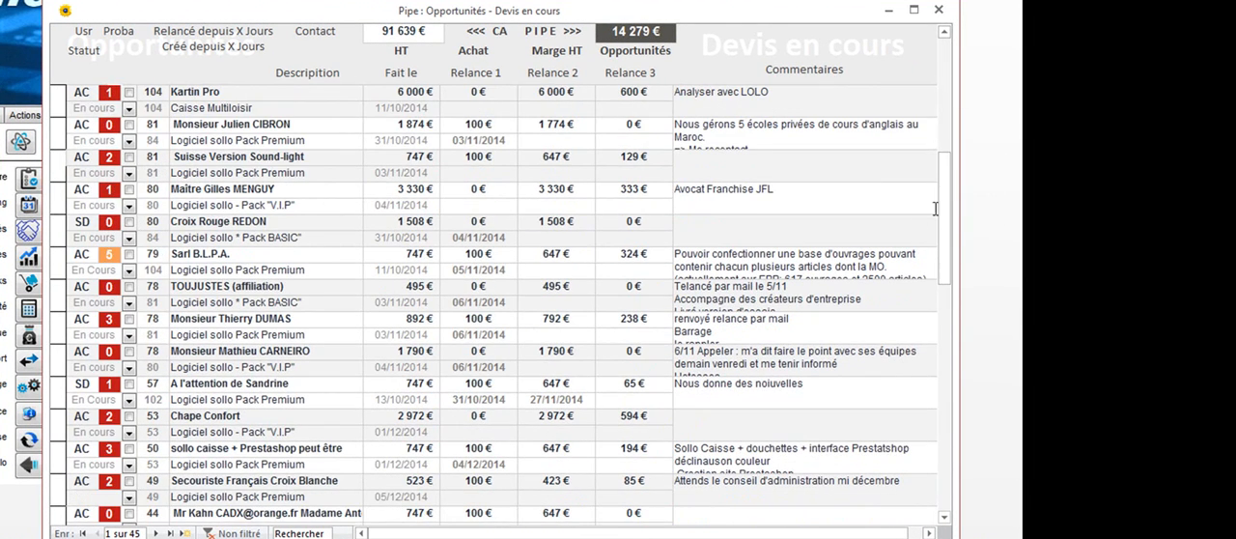
{"action": "right_click", "coordinate": [106, 253]}
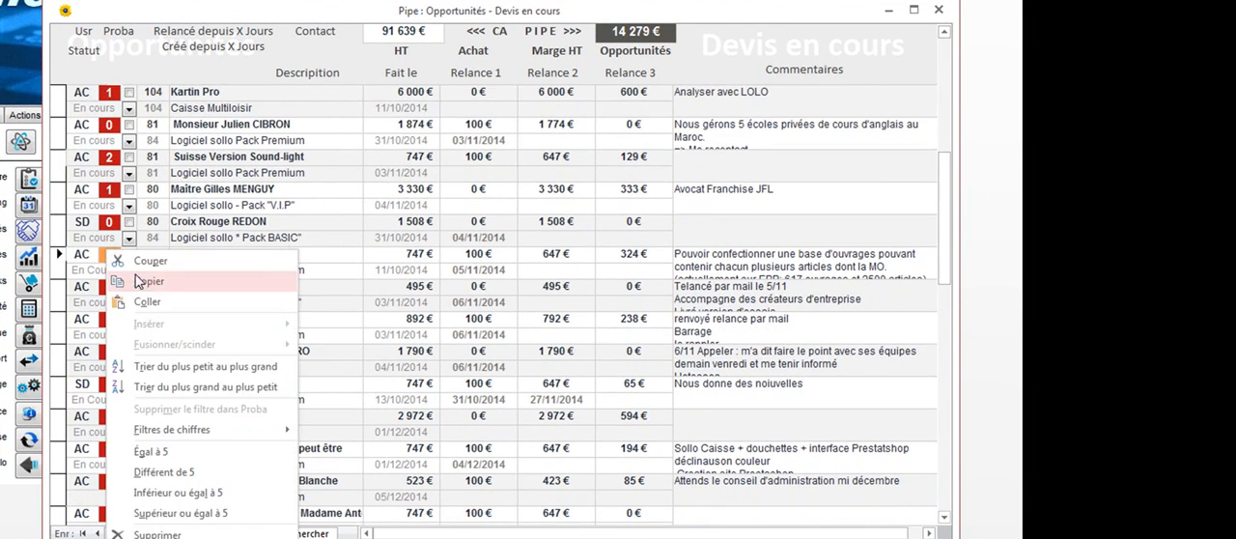
{"action": "left_click", "coordinate": [61, 267]}
{"action": "left_click", "coordinate": [69, 221]}
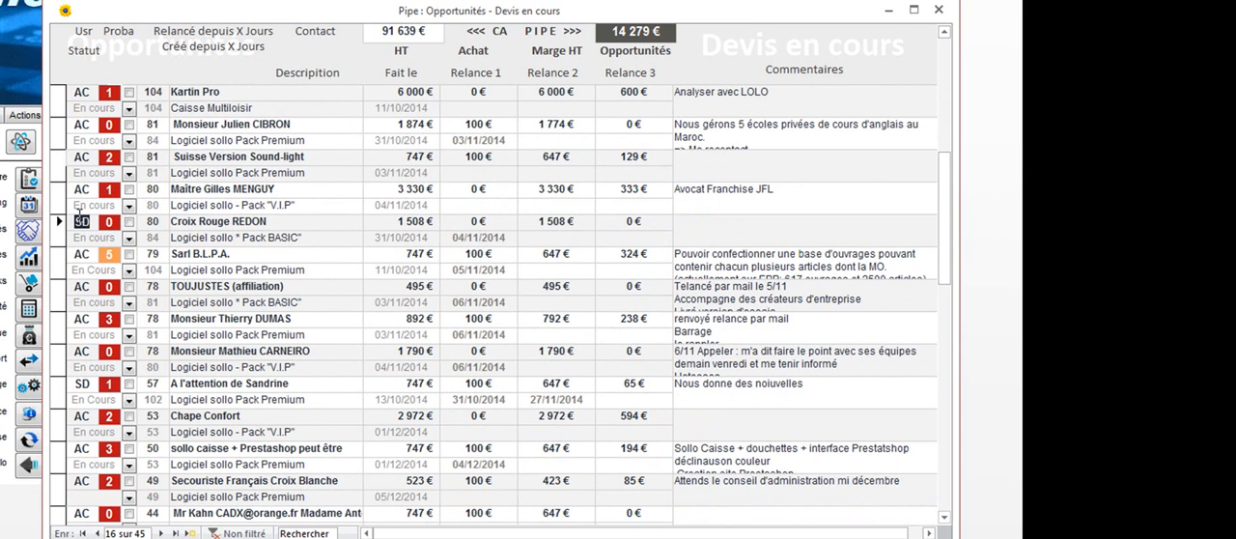
{"action": "right_click", "coordinate": [81, 221]}
{"action": "left_click", "coordinate": [138, 421]}
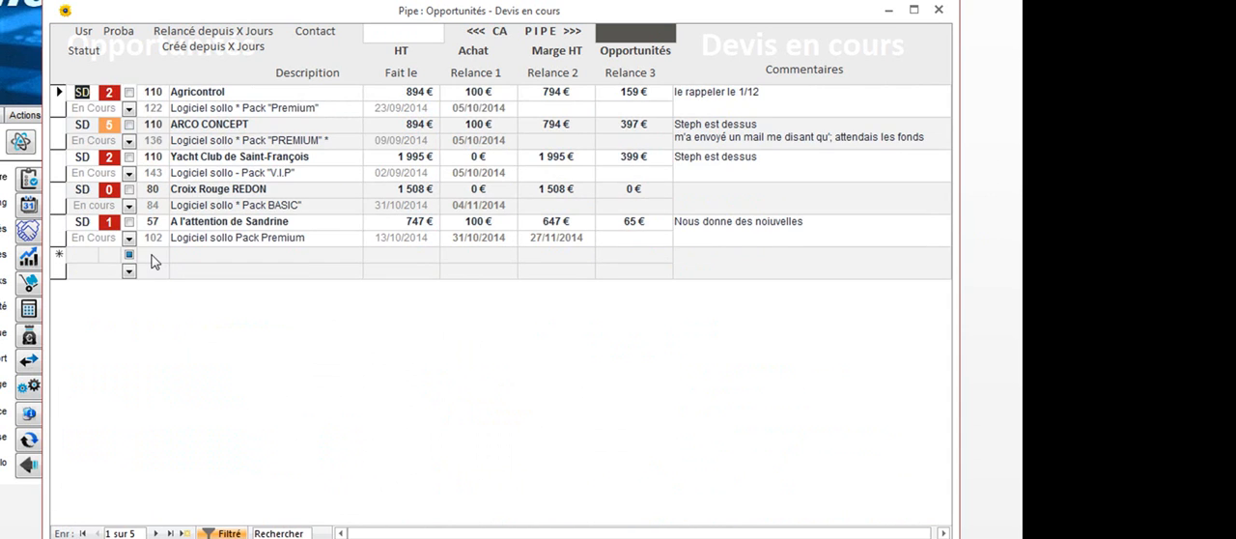
Look over the quotes of user SD and remove the filter to list all quotes again
{"action": "left_click", "coordinate": [60, 135]}
{"action": "left_click", "coordinate": [59, 166]}
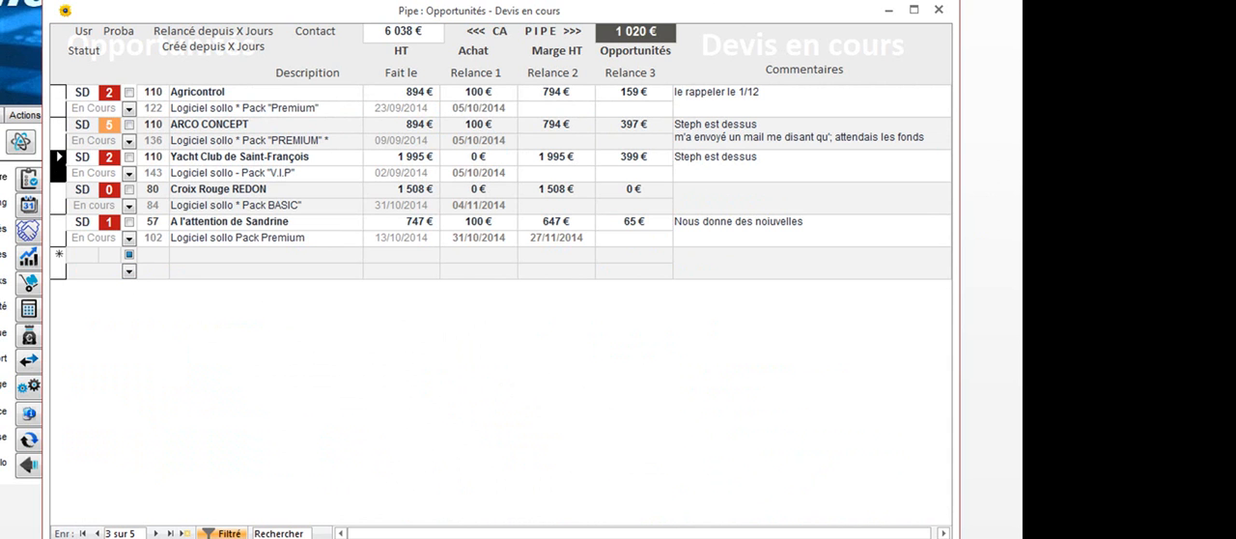
{"action": "left_click", "coordinate": [222, 533]}
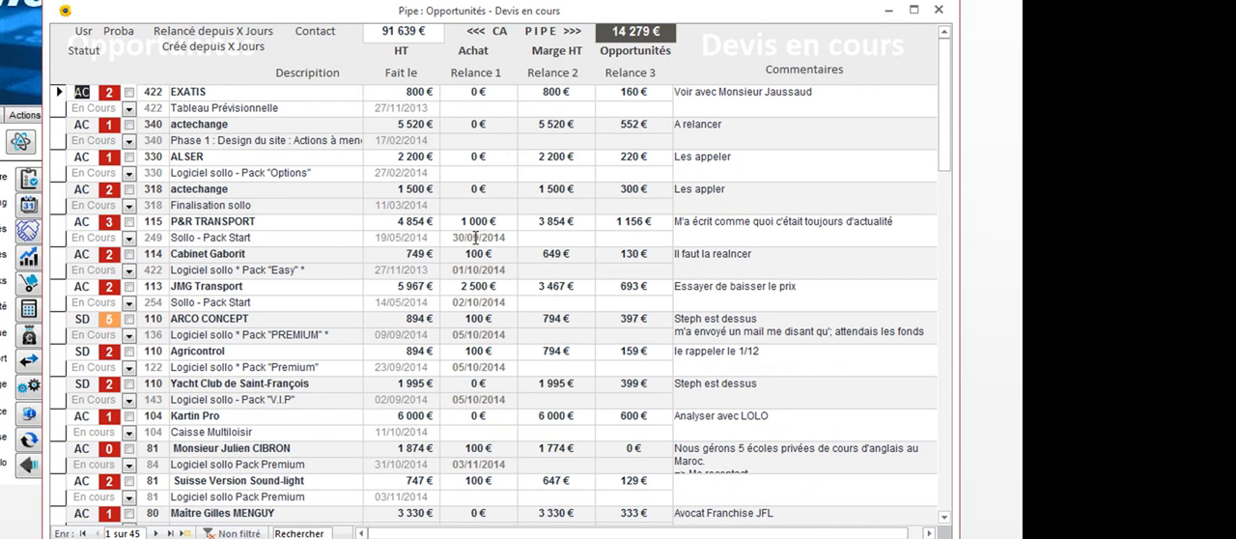
Go through the first quotes of the unfiltered list one by one and close the quotes in progress window
{"action": "left_click", "coordinate": [61, 103]}
{"action": "left_click", "coordinate": [60, 133]}
{"action": "left_click_drag", "start_coordinate": [946, 127], "coordinate": [952, 95]}
{"action": "left_click", "coordinate": [61, 94]}
{"action": "left_click", "coordinate": [64, 130]}
{"action": "left_click", "coordinate": [65, 159]}
{"action": "left_click", "coordinate": [938, 9]}
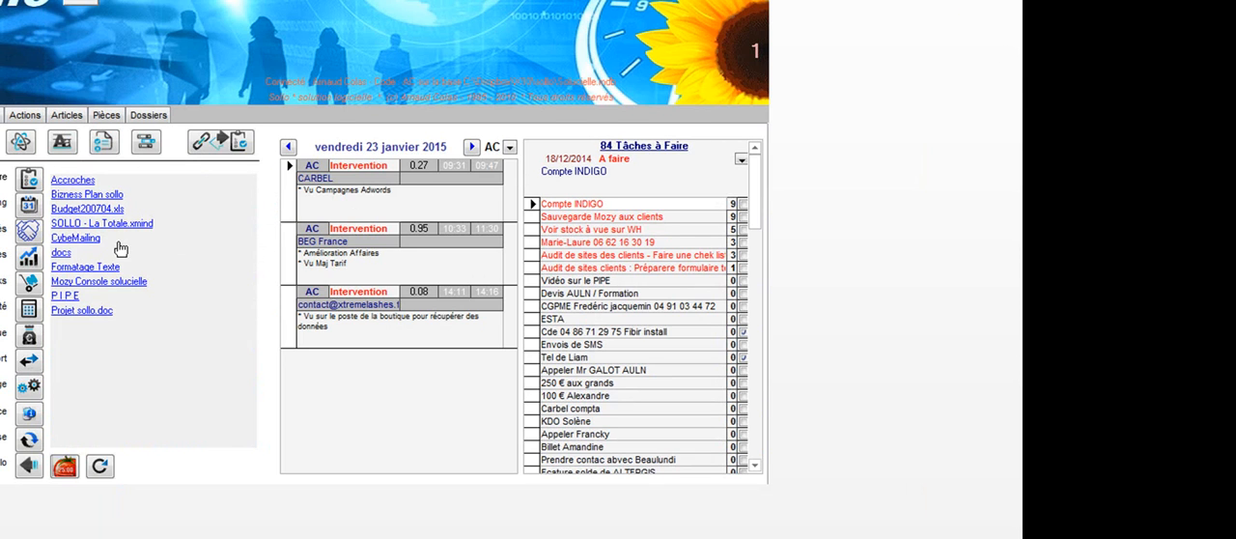
Open the opportunities from the home screen and move the Devis en cours and Commandes en cours windows so both show
{"action": "left_click", "coordinate": [29, 231]}
{"action": "left_click_drag", "start_coordinate": [481, 6], "coordinate": [445, 80]}
{"action": "left_click_drag", "start_coordinate": [979, 77], "coordinate": [803, 10]}
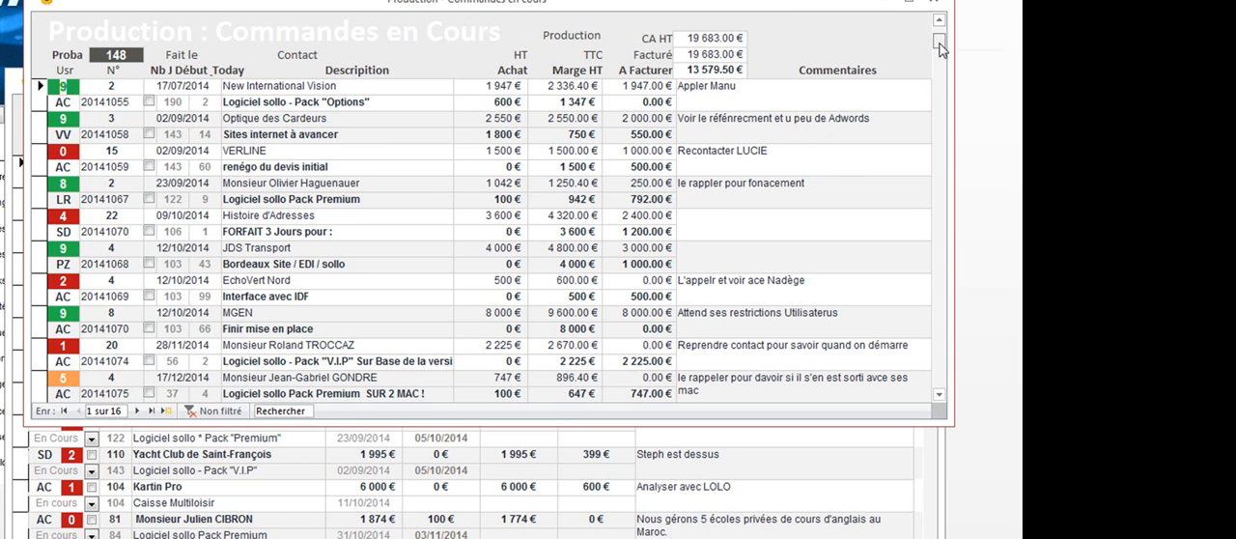
Examine the follow-up comments of the orders in production, including the first, third and fourth orders
{"action": "scroll", "coordinate": [869, 145], "scroll_direction": "down", "scroll_amount": 2}
{"action": "left_click", "coordinate": [752, 120]}
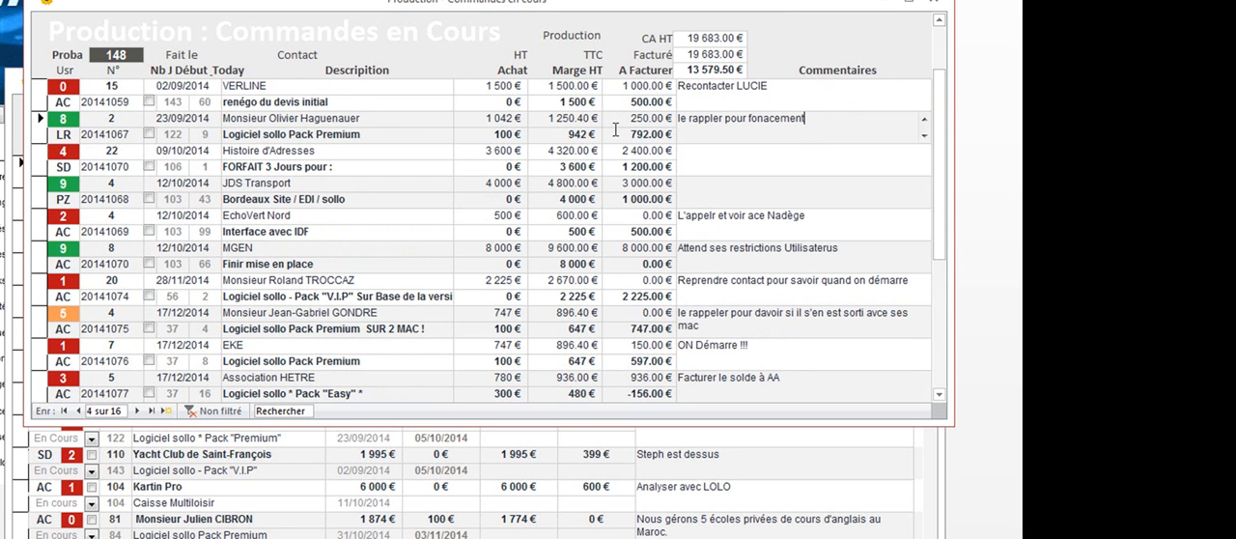
{"action": "left_click", "coordinate": [787, 87]}
{"action": "scroll", "coordinate": [944, 141], "scroll_direction": "up", "scroll_amount": 2}
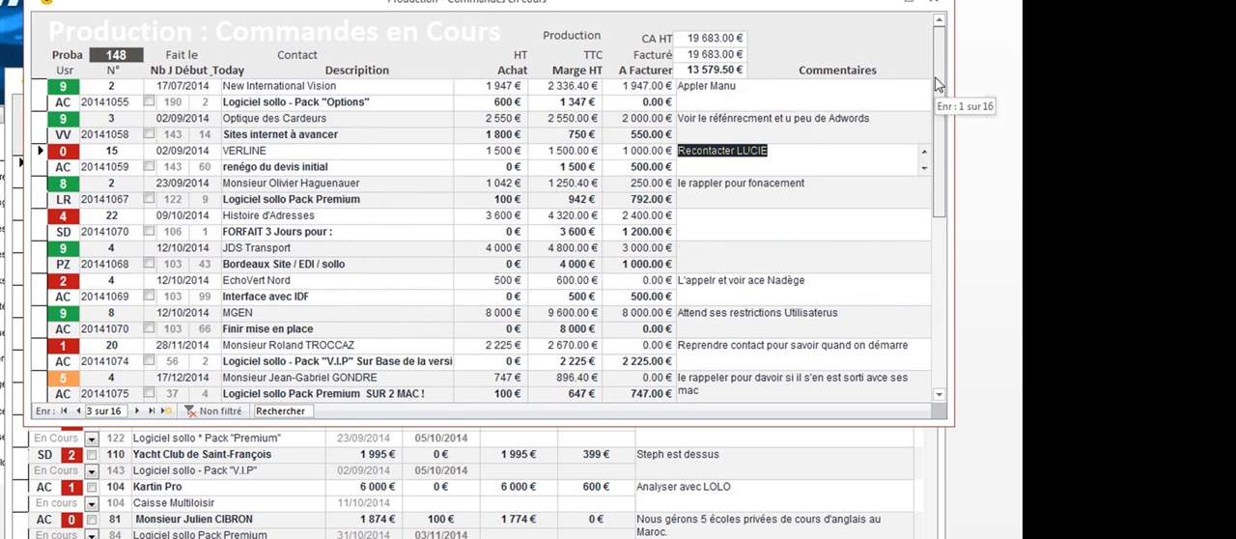
{"action": "left_click", "coordinate": [761, 86]}
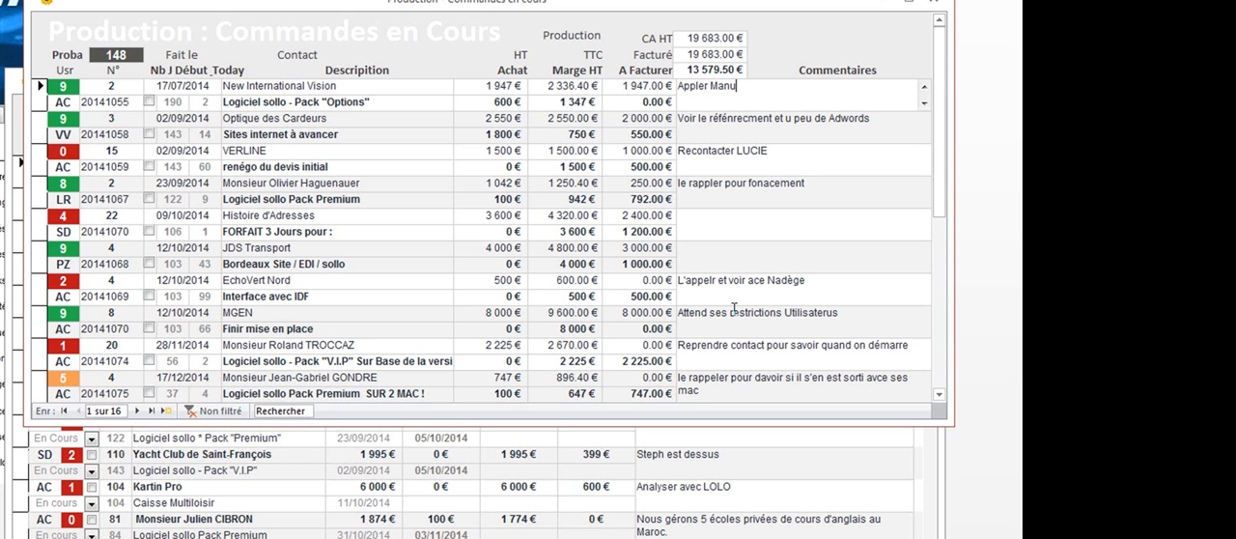
Check the Facturé total of the orders in production and close both the orders and quotes windows
{"action": "left_click", "coordinate": [707, 53]}
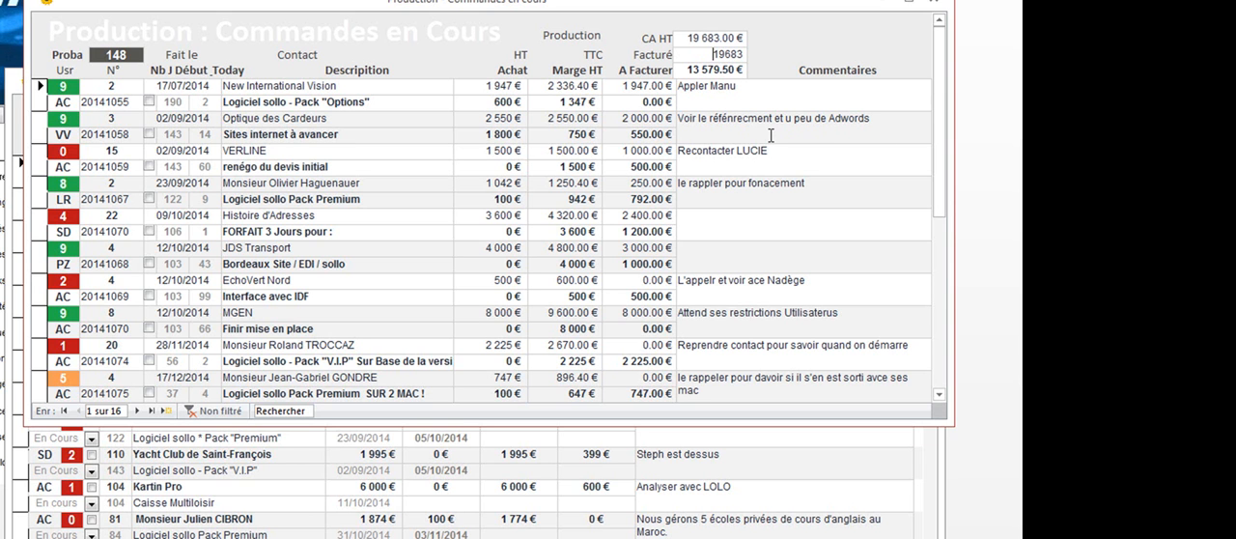
{"action": "left_click", "coordinate": [935, 3]}
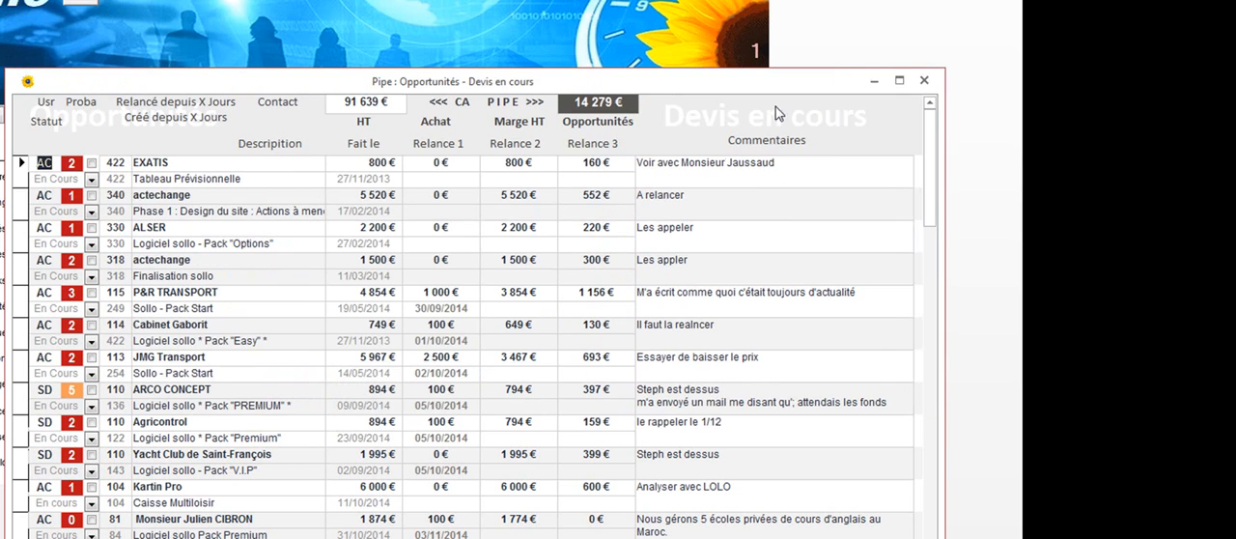
{"action": "left_click", "coordinate": [923, 83]}
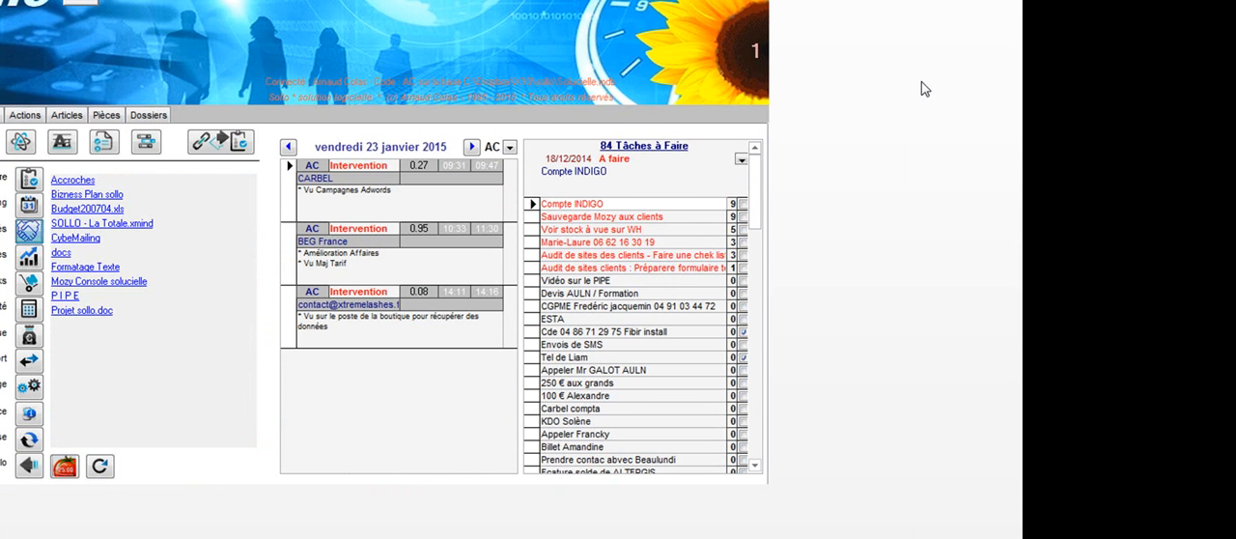